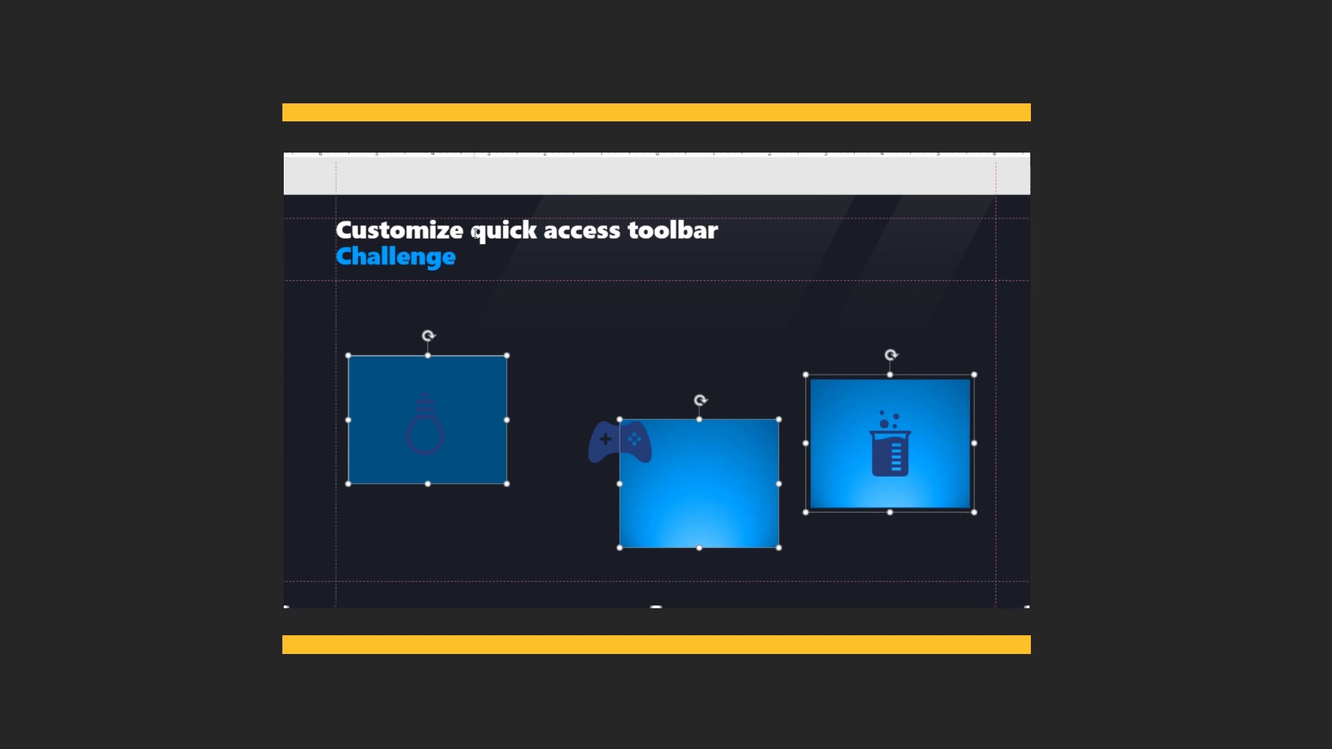
Align the three tiles' tops (Alt+4), distribute them horizontally (Alt+5), then deselect
{"action": "key", "text": "alt+4"}
{"action": "key", "text": "alt+5"}
{"action": "left_click", "coordinate": [565, 333]}
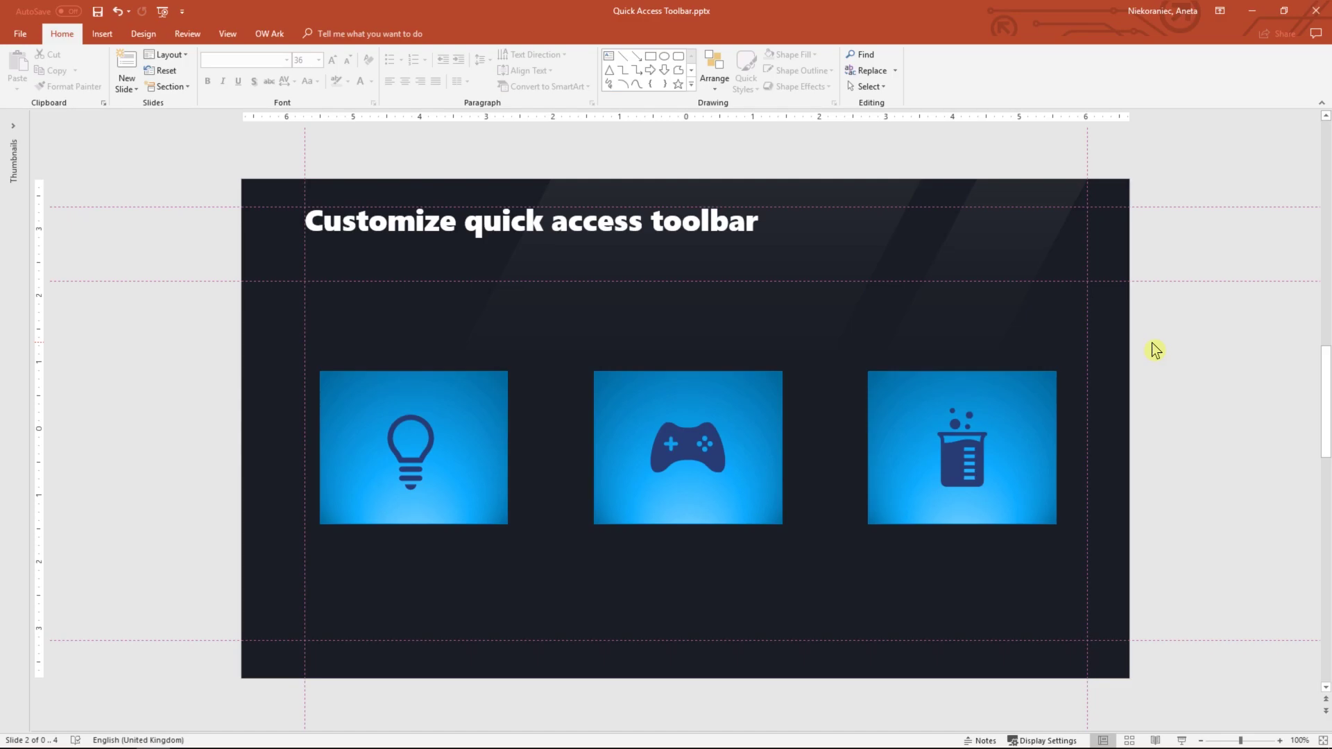
Bring up the Customize Quick Access Toolbar menu
{"action": "left_click", "coordinate": [18, 15]}
{"action": "left_click", "coordinate": [182, 12]}
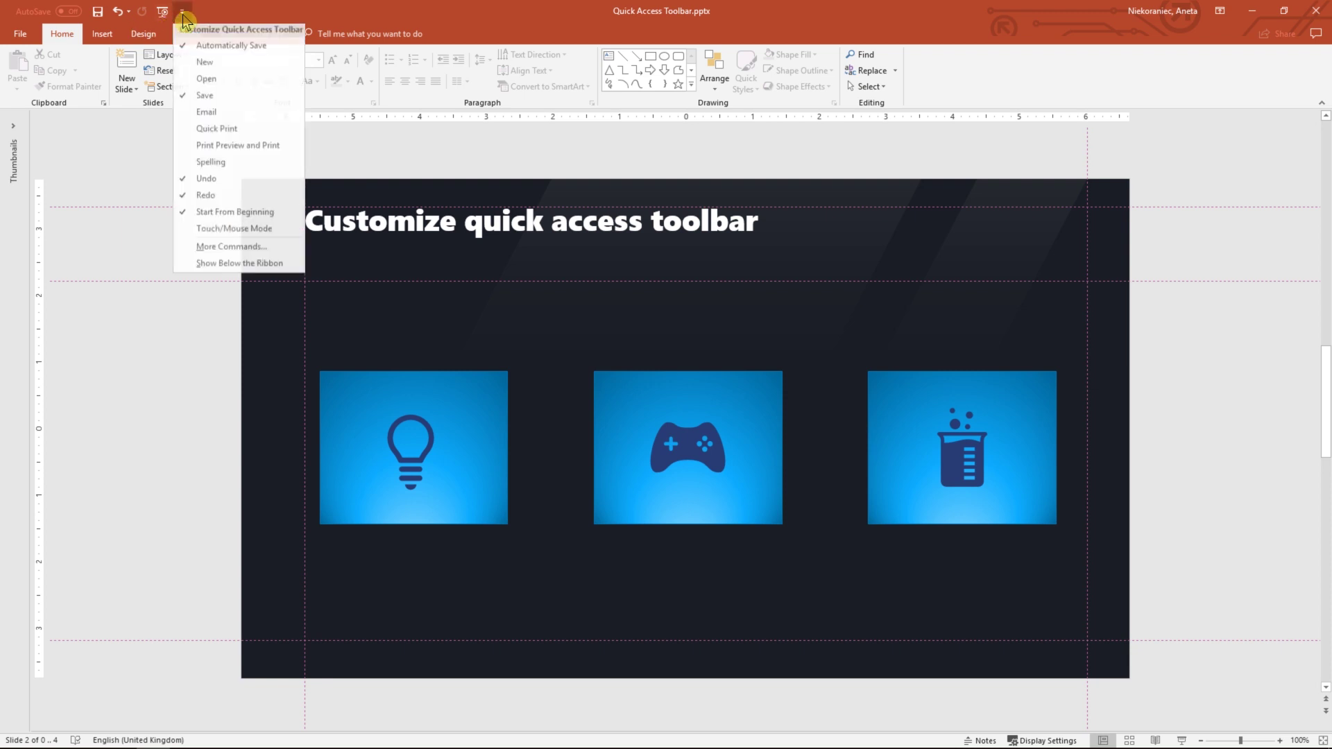
In More Commands, try All Commands and Commands Not in the Ribbon, then choose Home Tab
{"action": "left_click", "coordinate": [231, 251]}
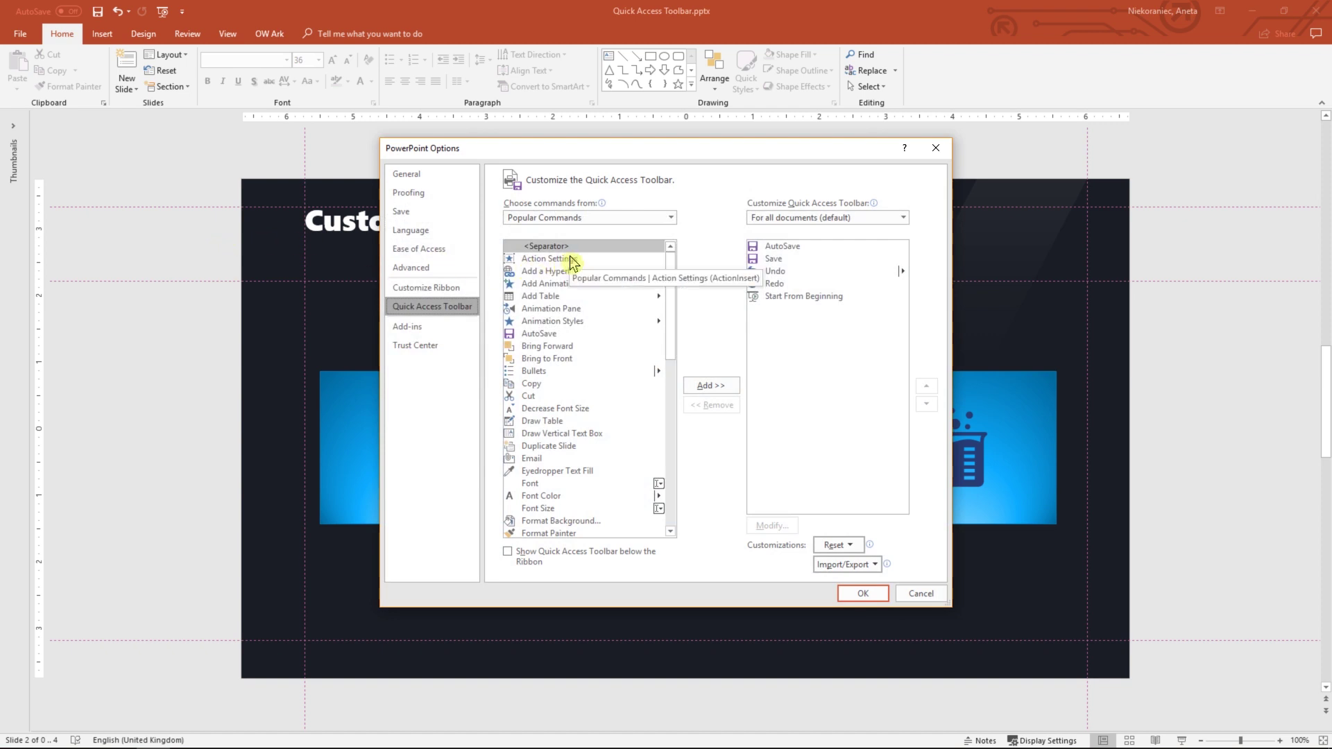
{"action": "left_click", "coordinate": [560, 221]}
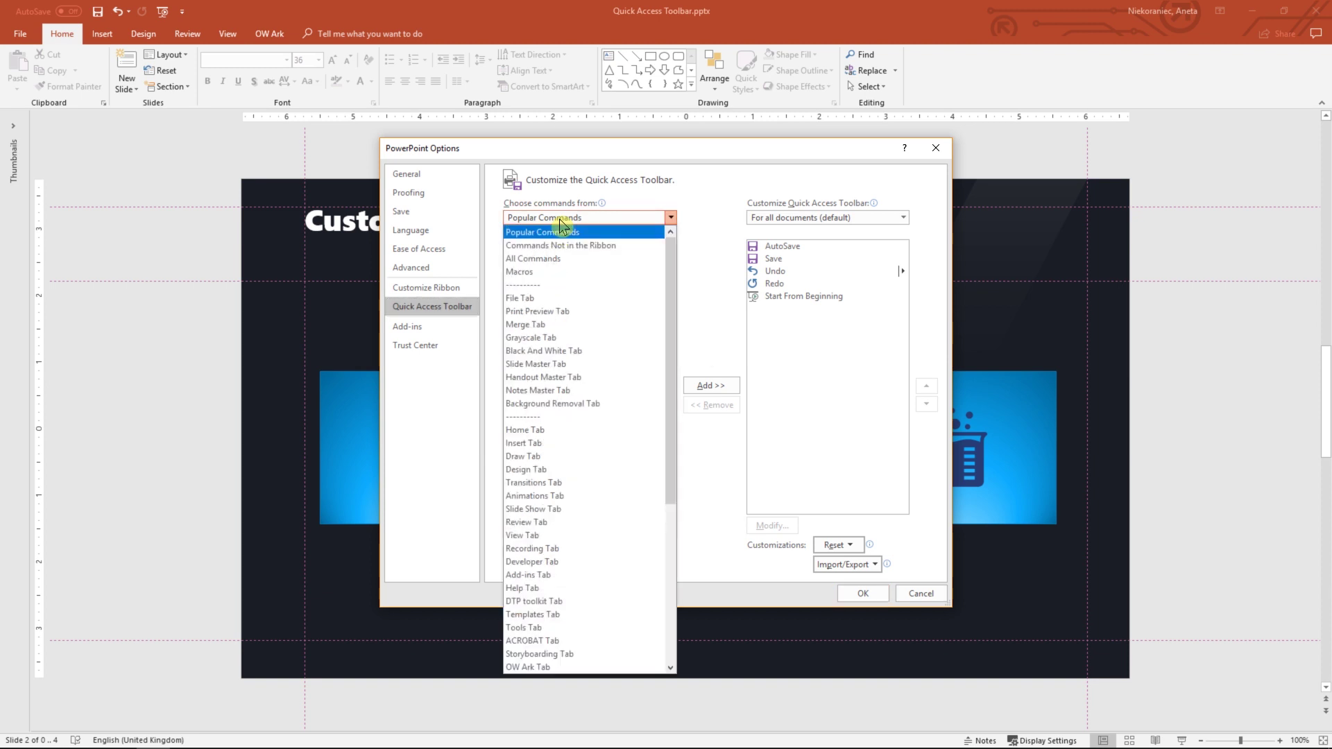
{"action": "left_click", "coordinate": [545, 260]}
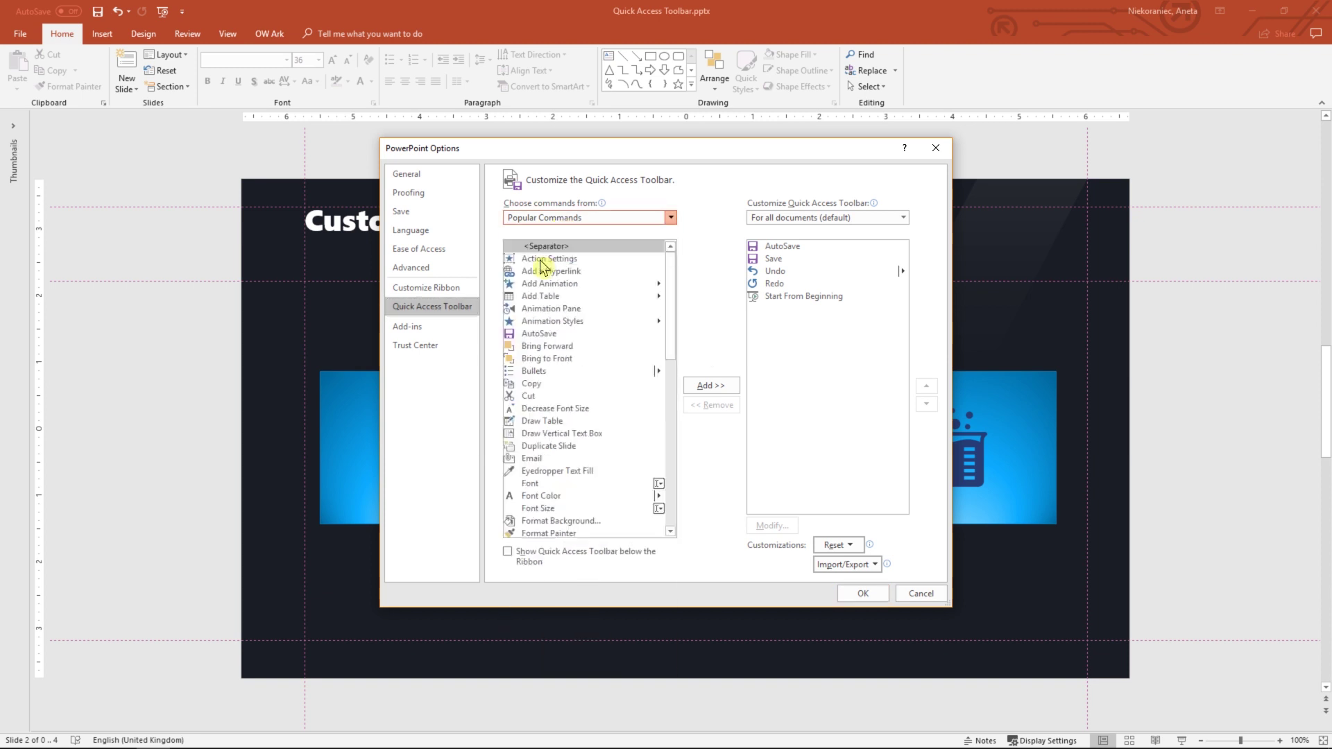
{"action": "left_click", "coordinate": [550, 220]}
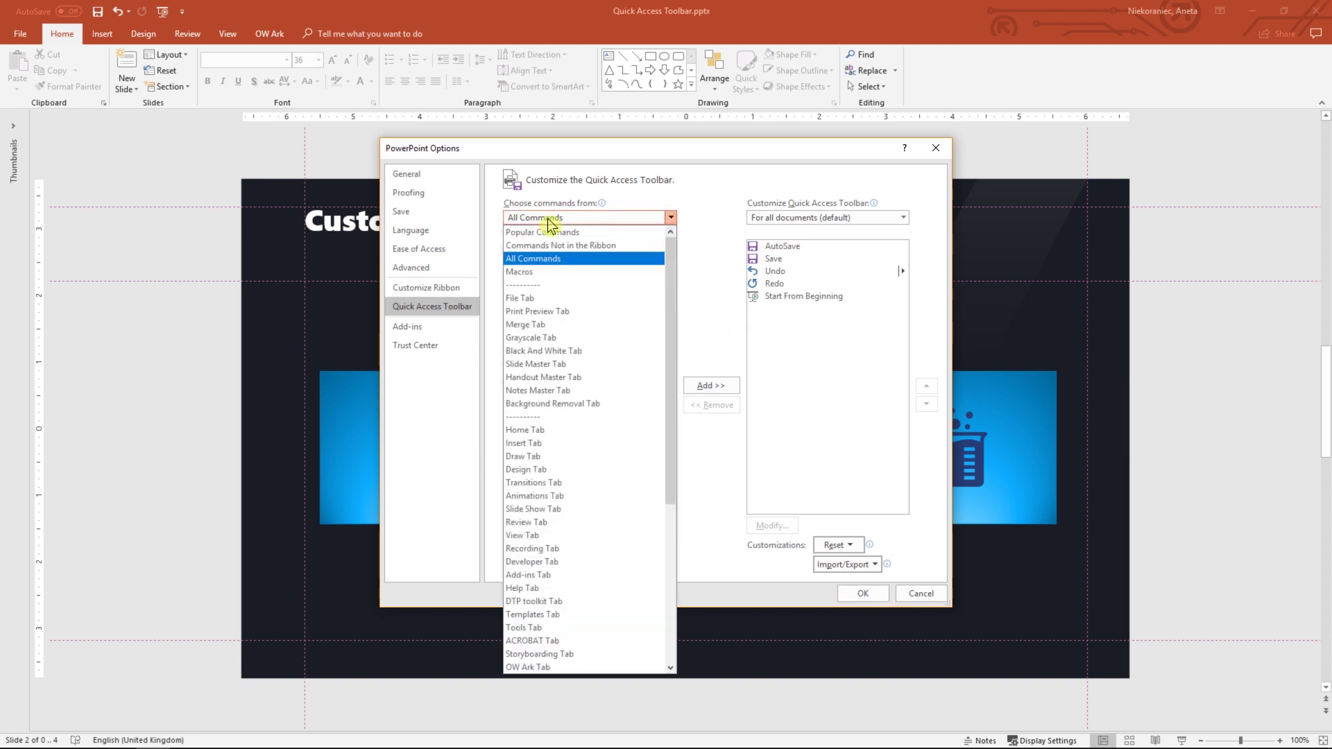
{"action": "left_click", "coordinate": [549, 247]}
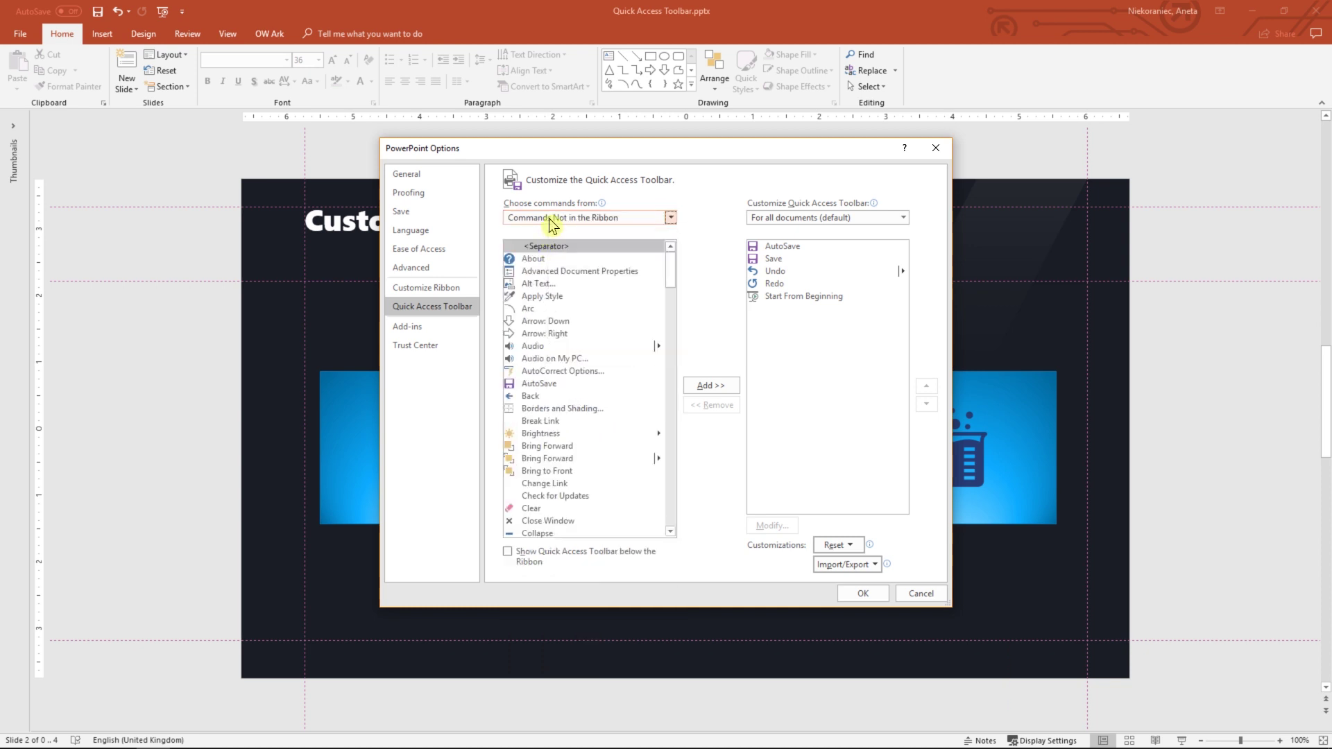
{"action": "left_click", "coordinate": [548, 218]}
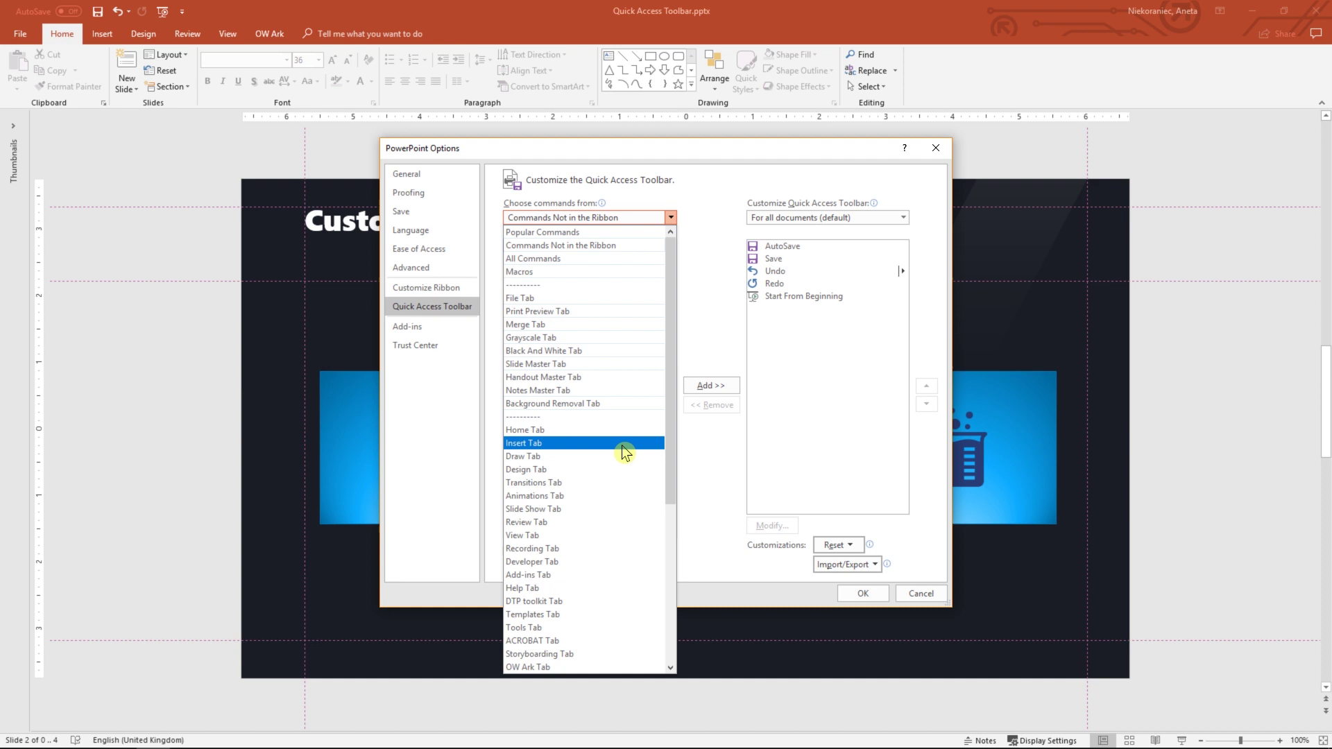
{"action": "left_click", "coordinate": [535, 431]}
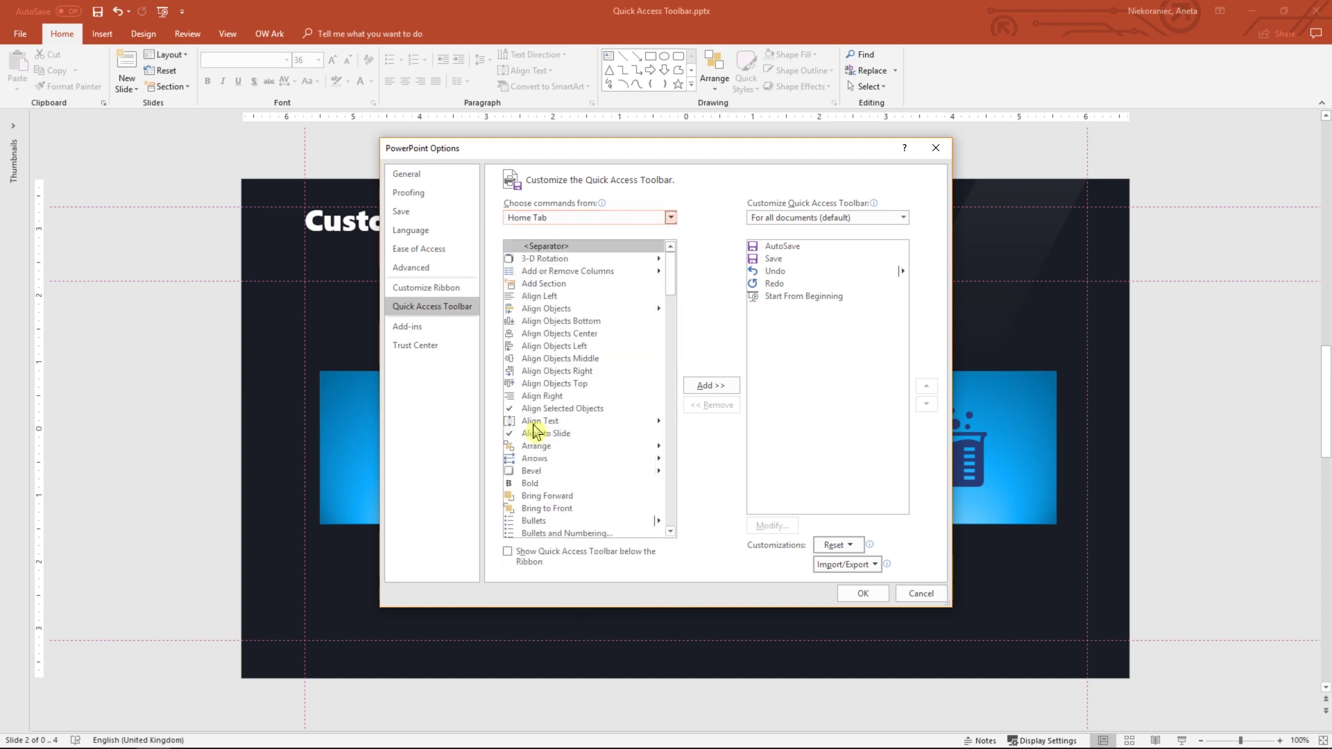
Remove AutoSave from the Quick Access Toolbar command list
{"action": "left_click", "coordinate": [786, 248]}
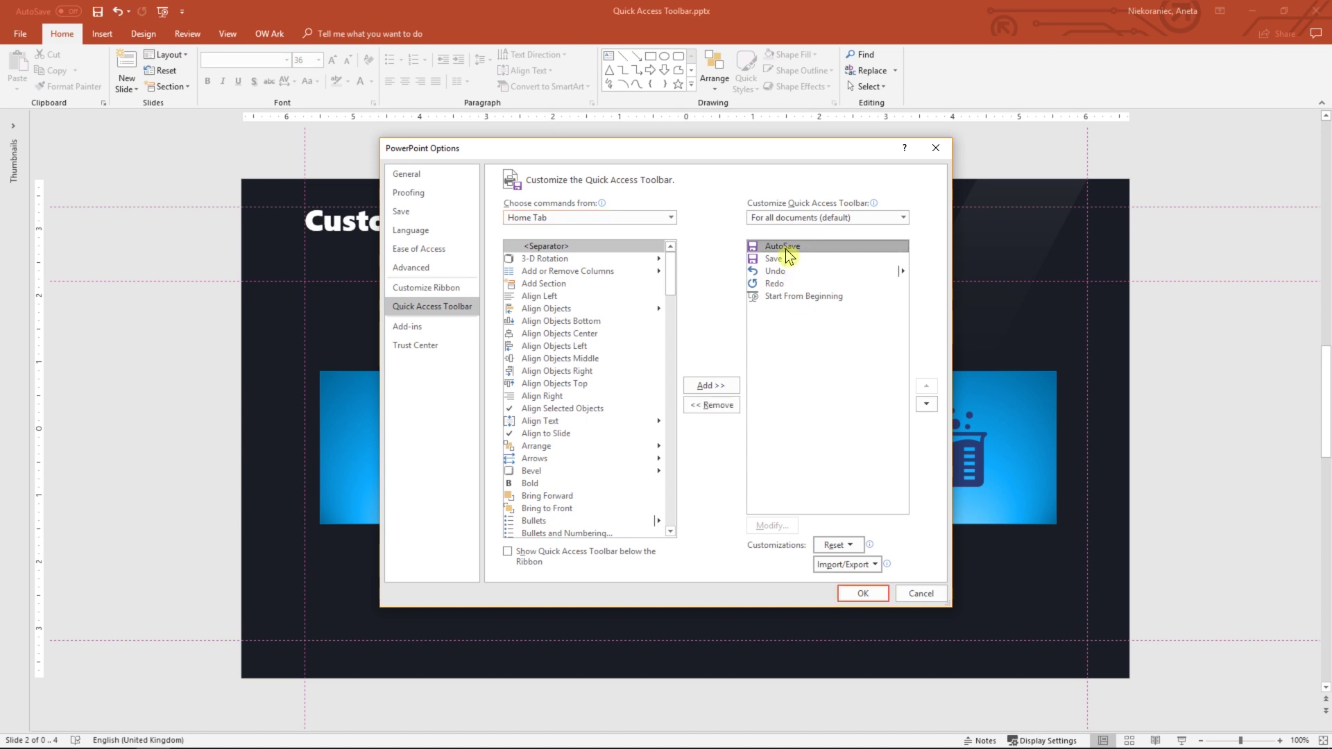
{"action": "left_click", "coordinate": [721, 406]}
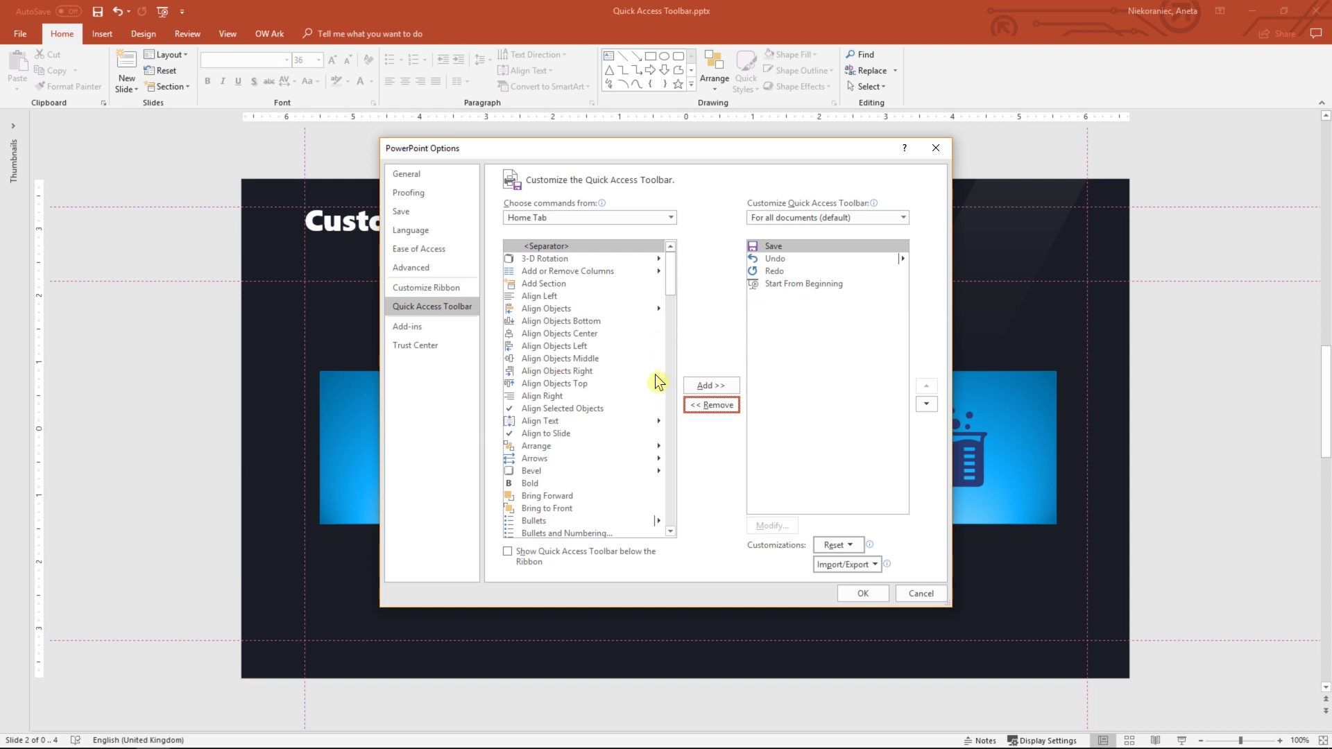
{"action": "scroll", "coordinate": [660, 378], "scroll_direction": "down", "scroll_amount": 3}
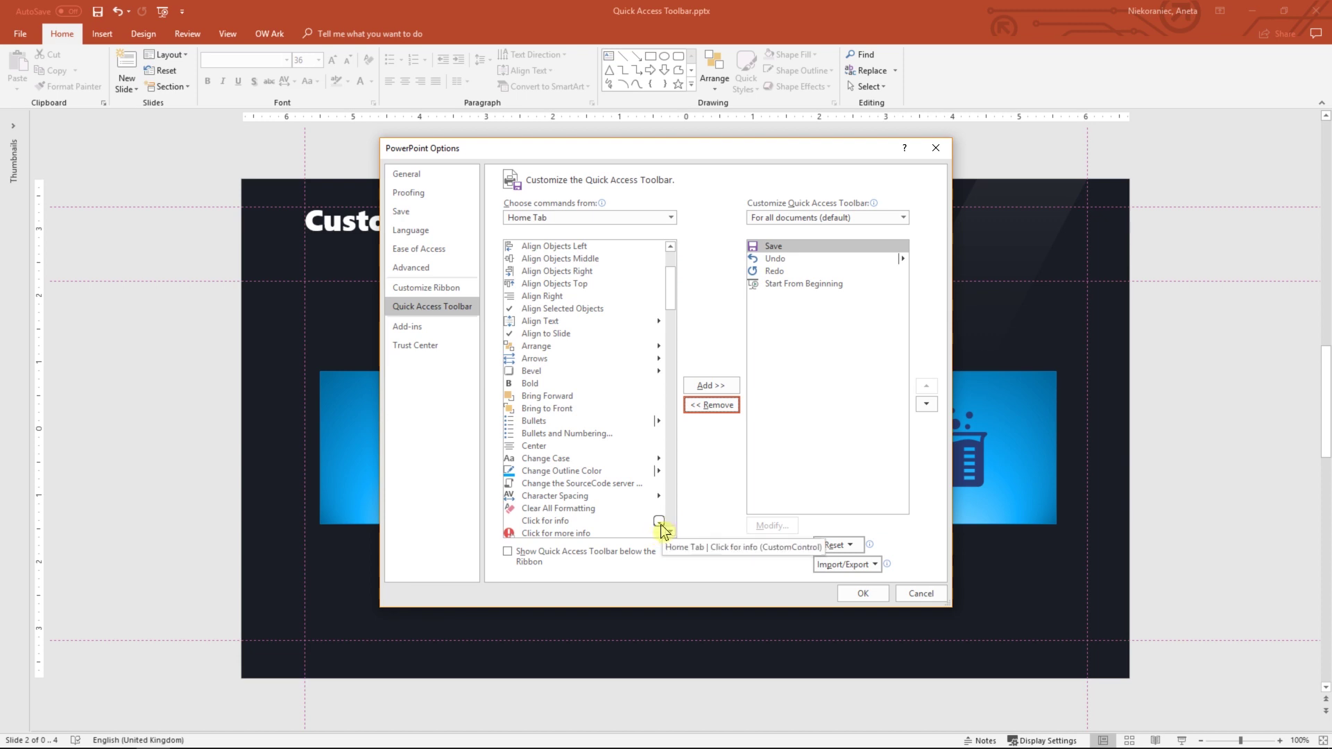
{"action": "scroll", "coordinate": [656, 486], "scroll_direction": "up", "scroll_amount": 1}
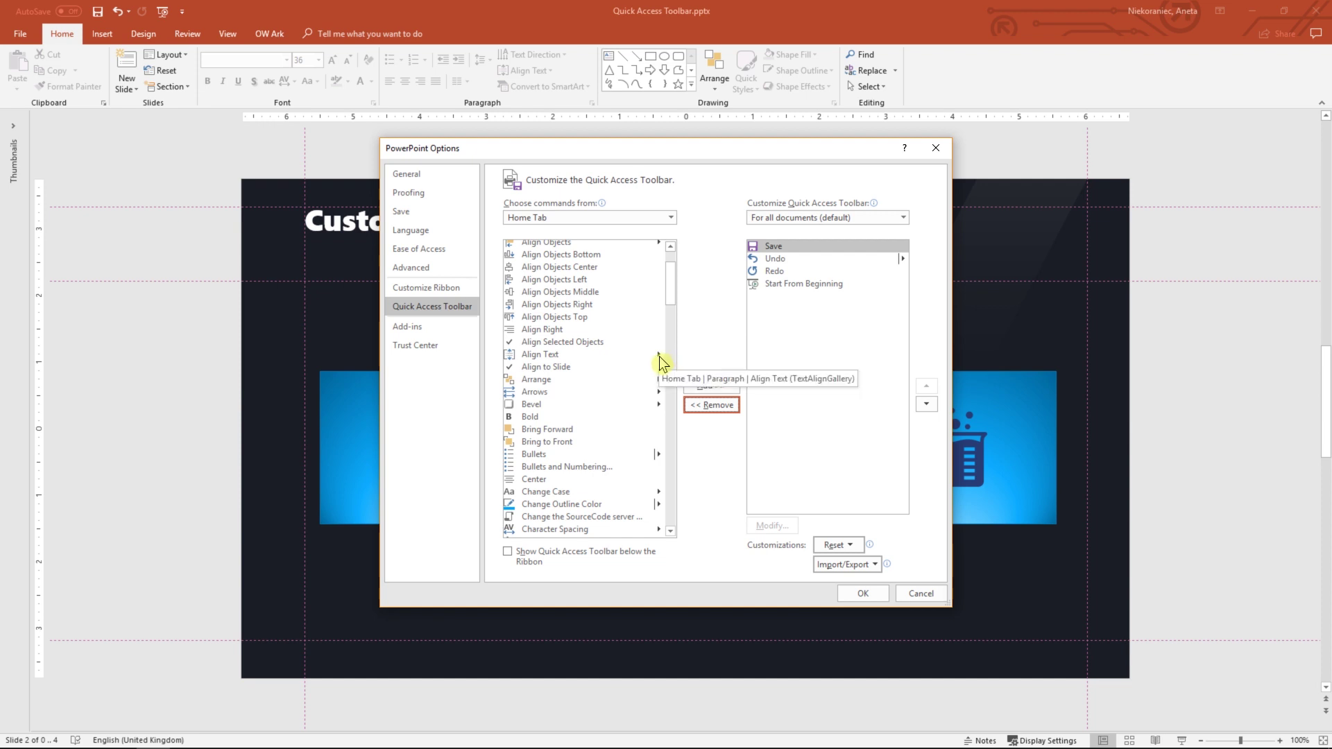
{"action": "scroll", "coordinate": [659, 363], "scroll_direction": "up", "scroll_amount": 2}
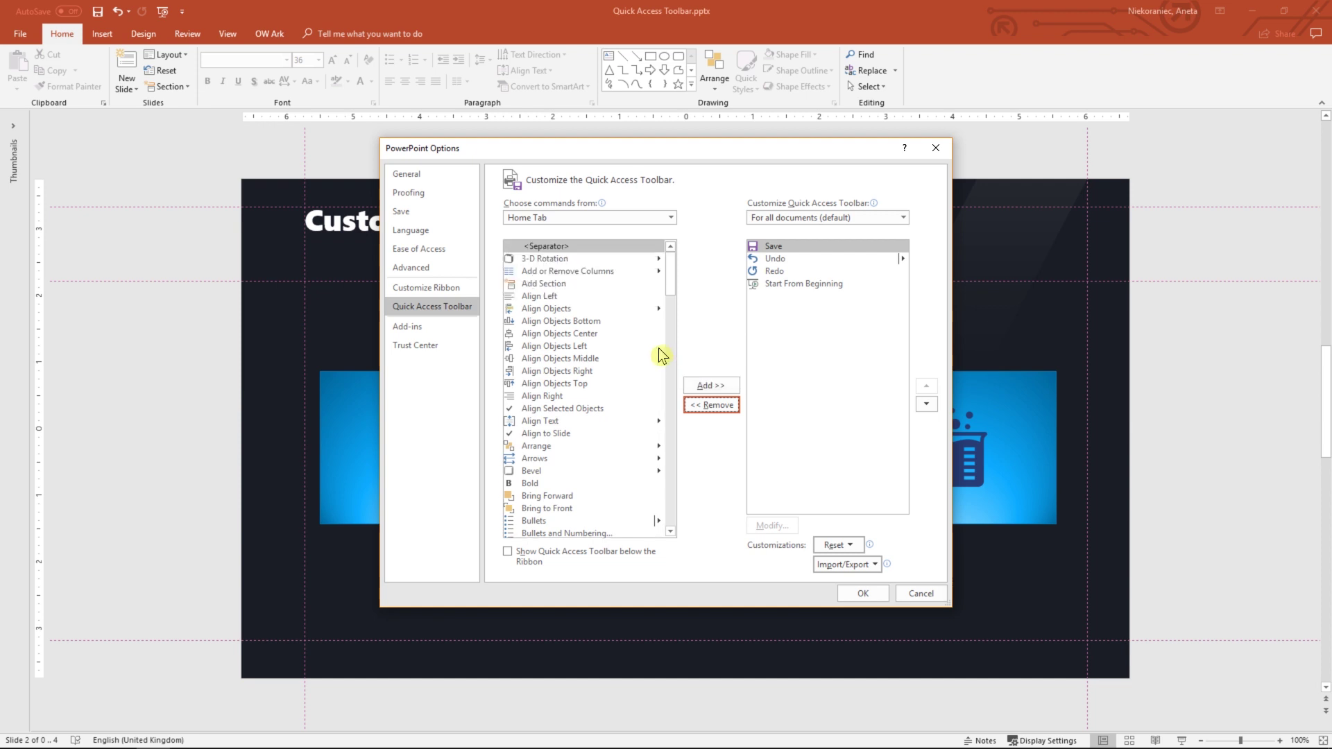
Add Align Objects and Arrange to the Quick Access Toolbar
{"action": "left_click", "coordinate": [558, 309]}
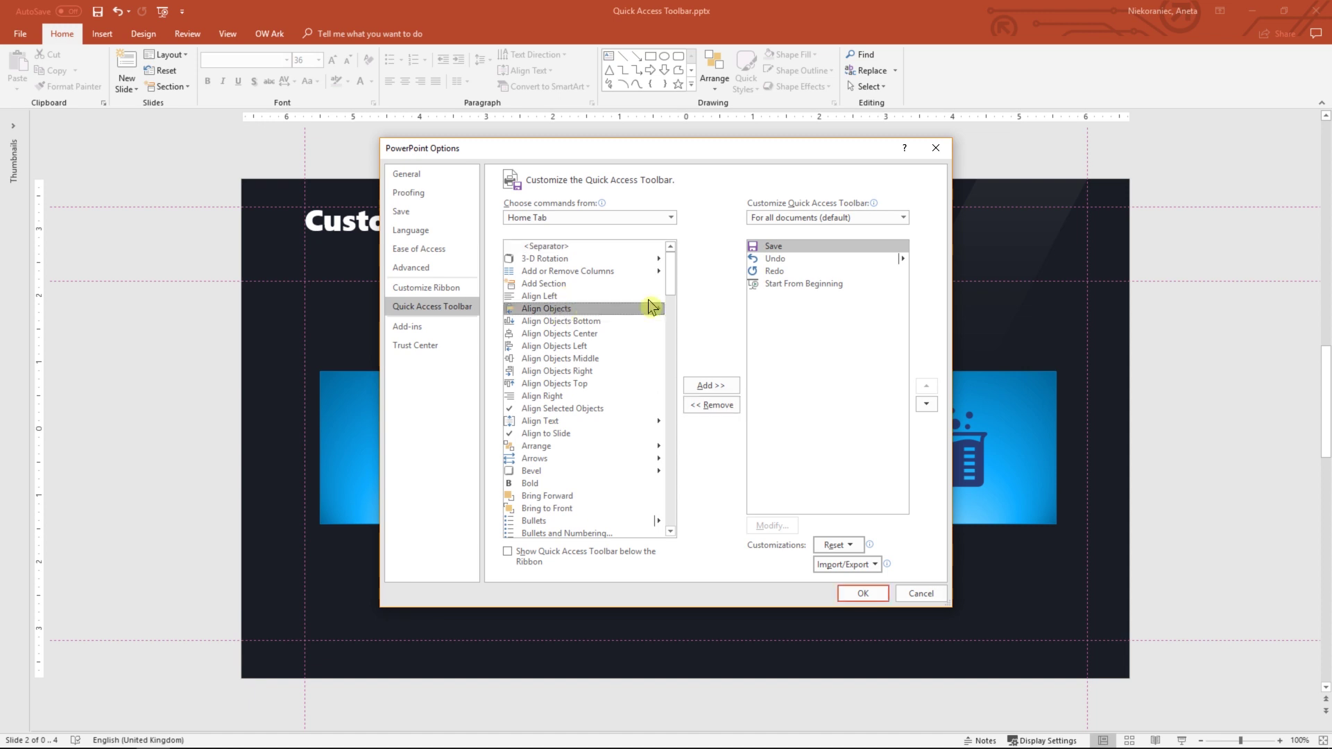
{"action": "left_click", "coordinate": [717, 387]}
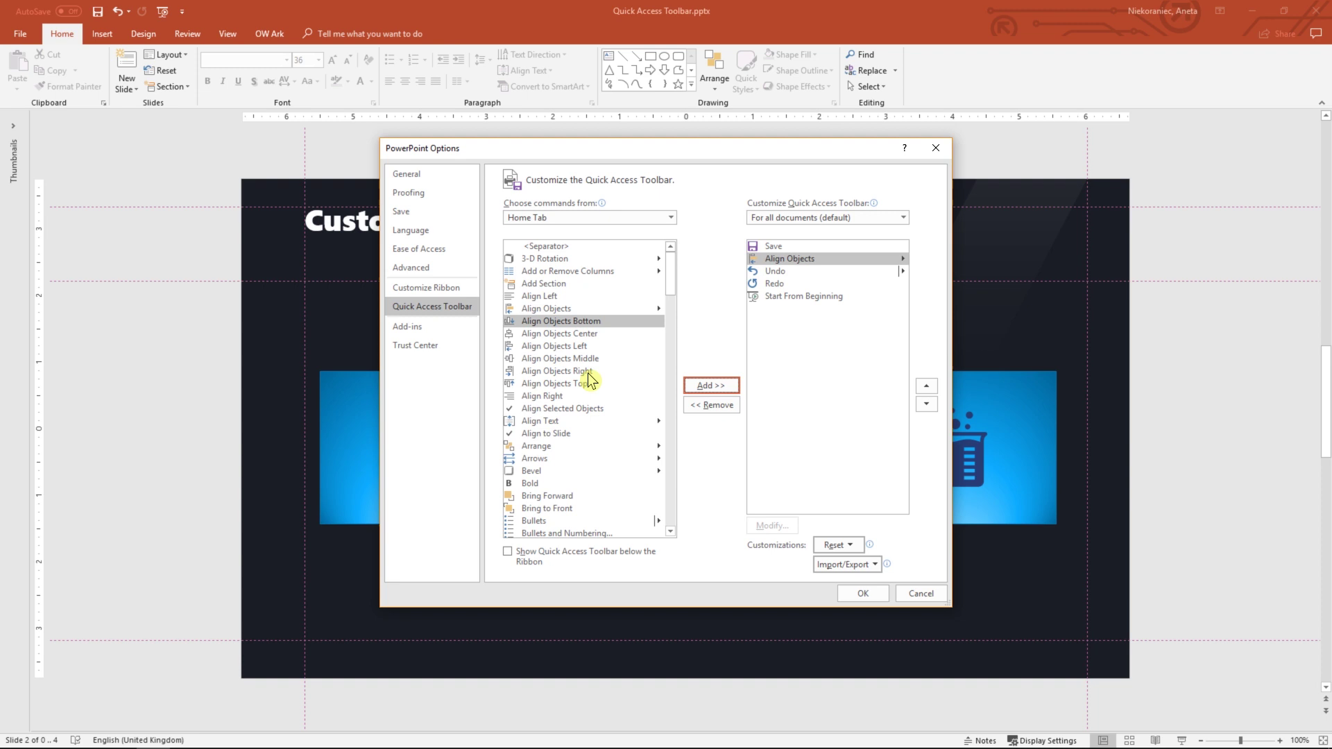
{"action": "scroll", "coordinate": [589, 380], "scroll_direction": "down", "scroll_amount": 3}
{"action": "left_click", "coordinate": [586, 346]}
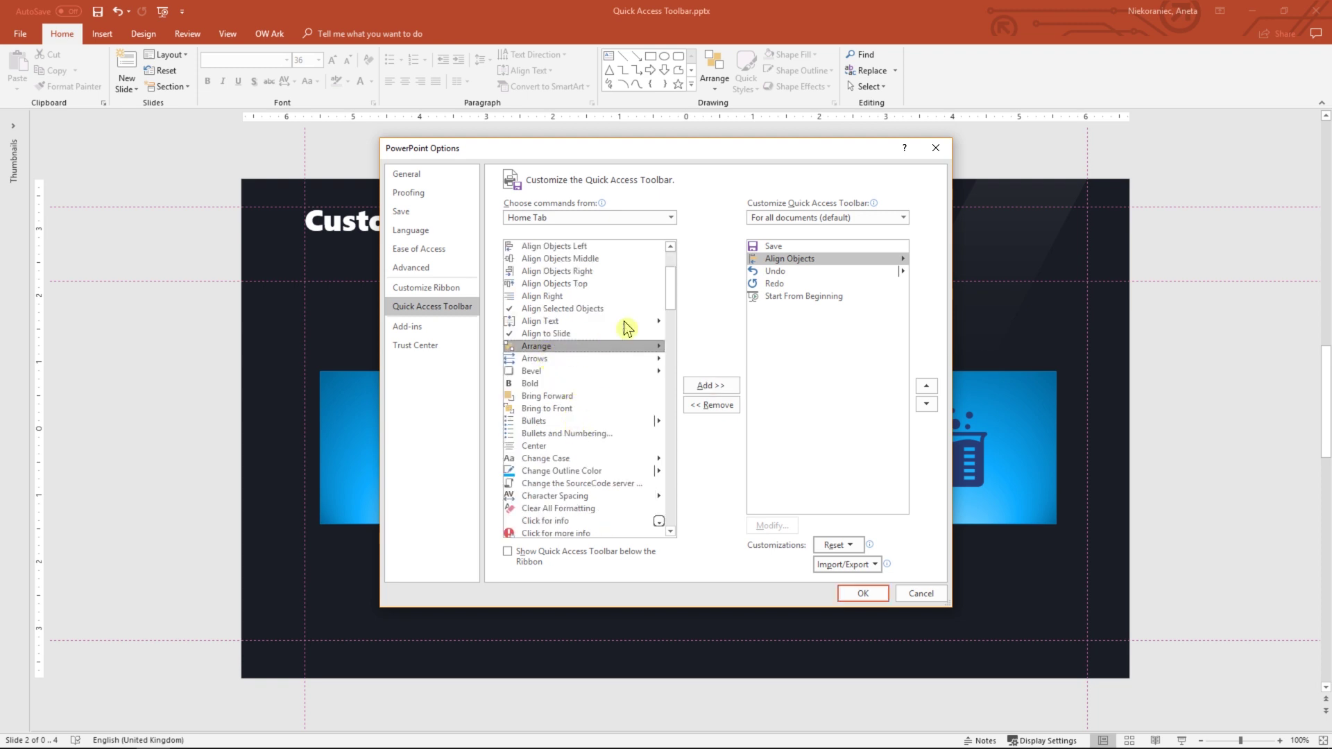
{"action": "left_click", "coordinate": [706, 387]}
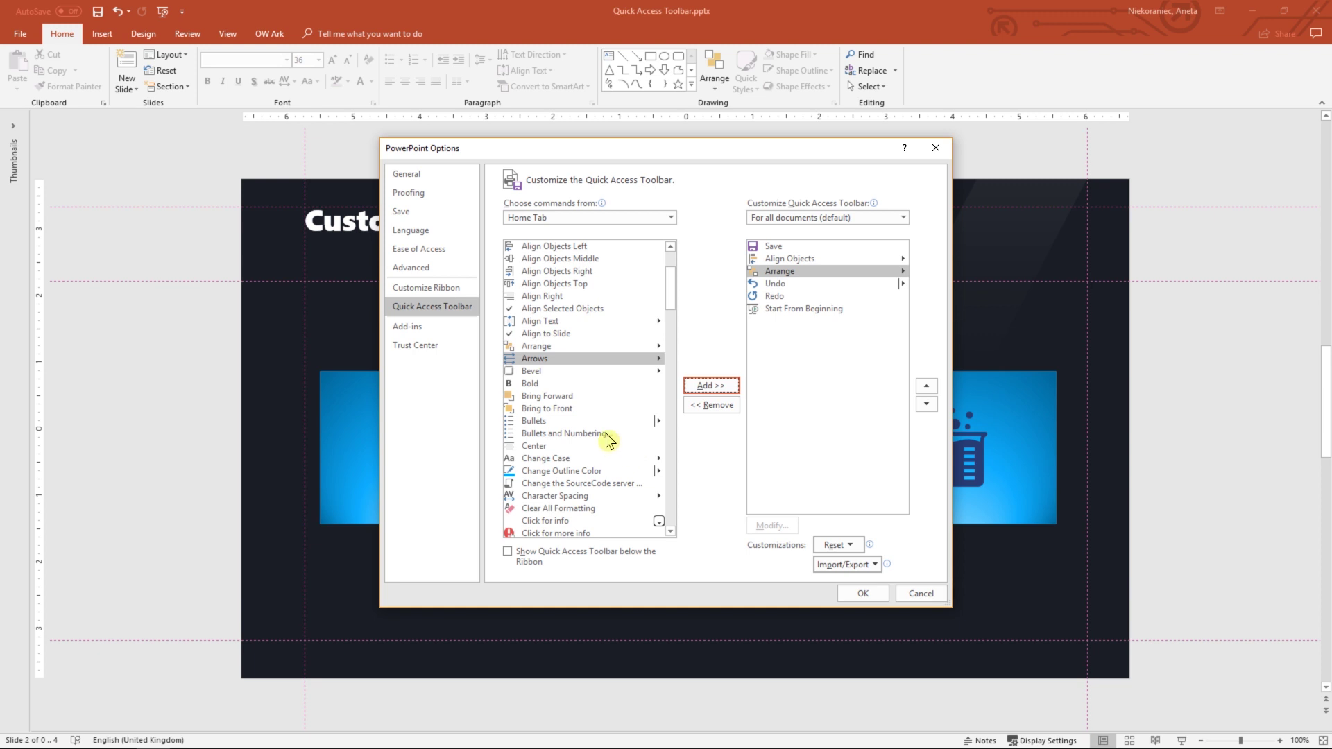
Add Distribute Horizontally, Distribute Vertically and Format Painter to the toolbar
{"action": "scroll", "coordinate": [608, 439], "scroll_direction": "down", "scroll_amount": 5}
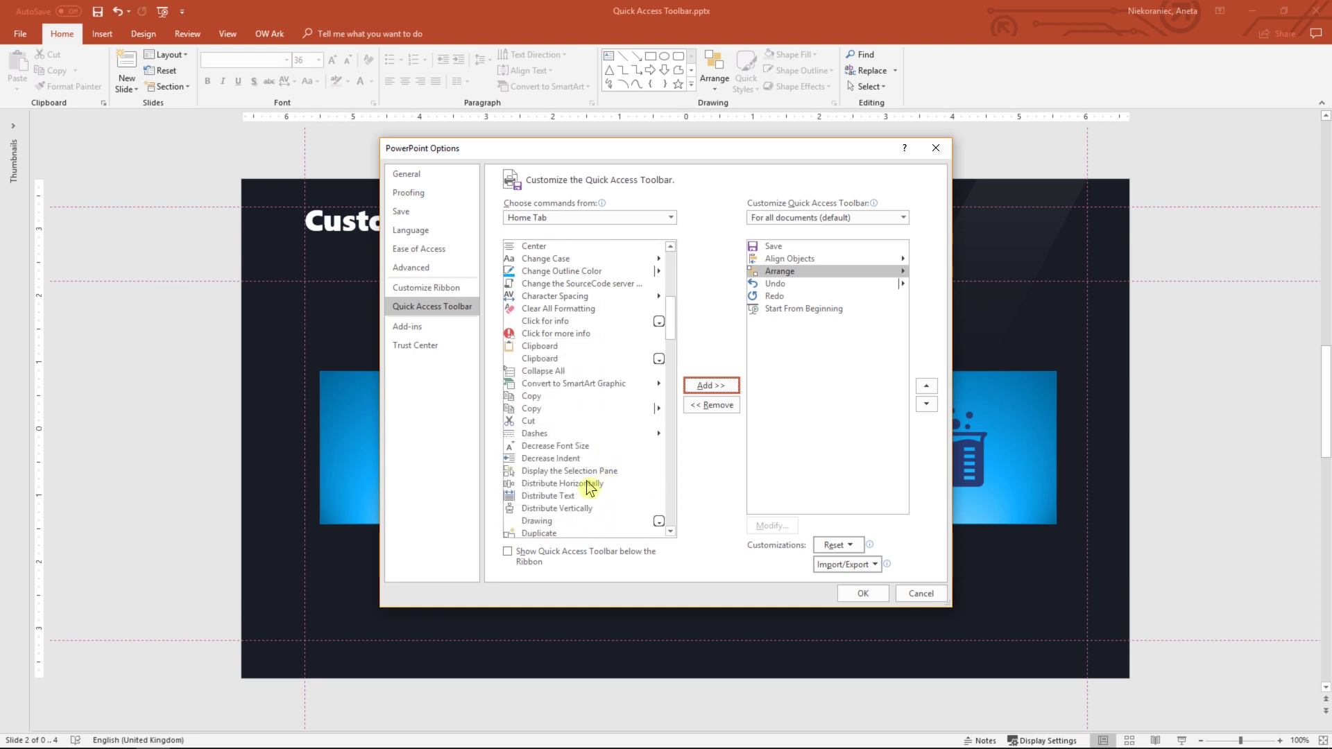
{"action": "left_click", "coordinate": [588, 485]}
{"action": "left_click", "coordinate": [705, 387]}
{"action": "left_click", "coordinate": [600, 508]}
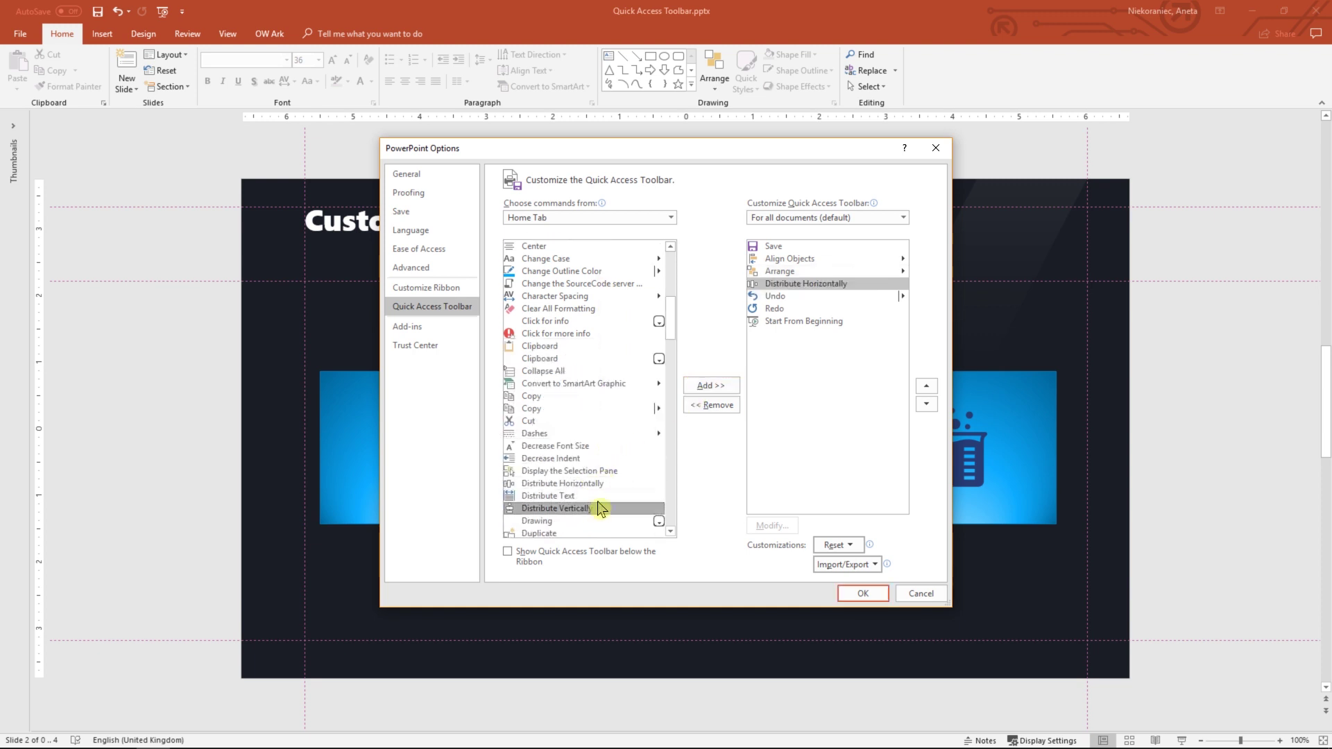
{"action": "left_click", "coordinate": [714, 389]}
{"action": "scroll", "coordinate": [580, 387], "scroll_direction": "down", "scroll_amount": 6}
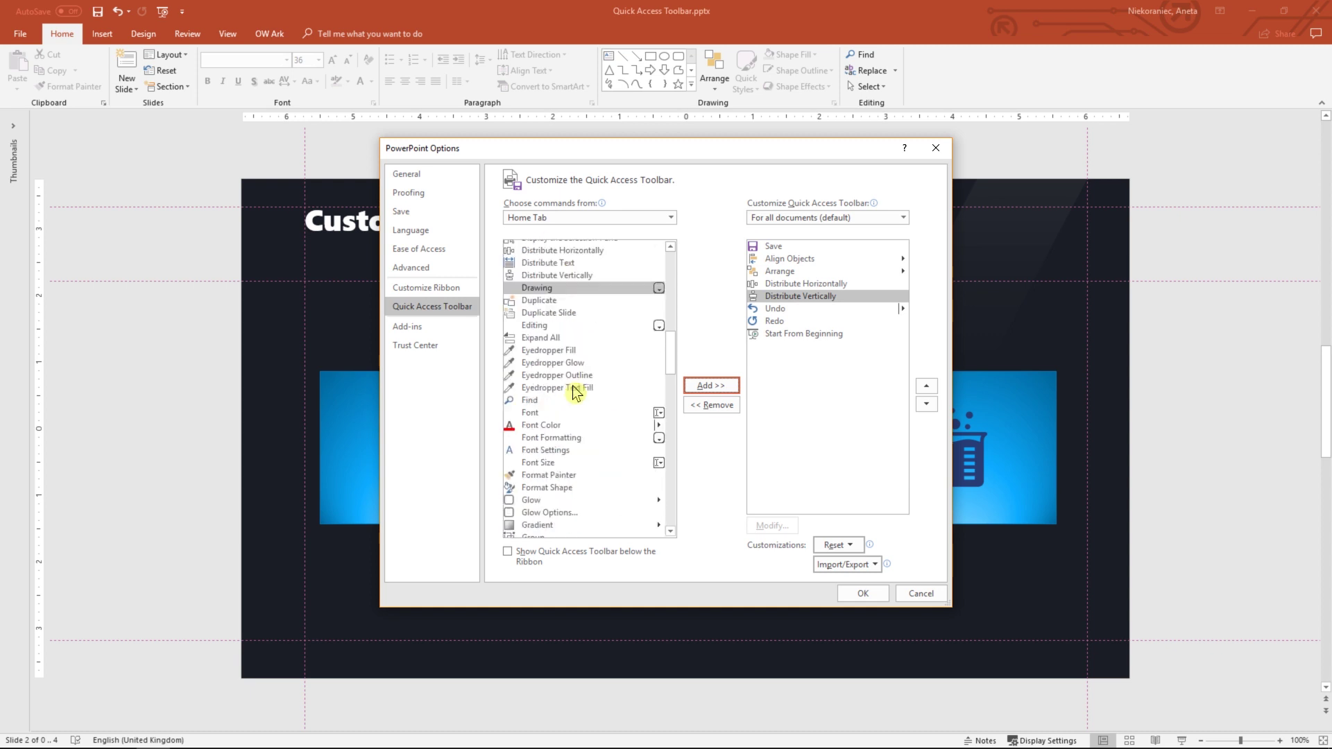
{"action": "left_click", "coordinate": [578, 442]}
{"action": "left_click", "coordinate": [708, 387]}
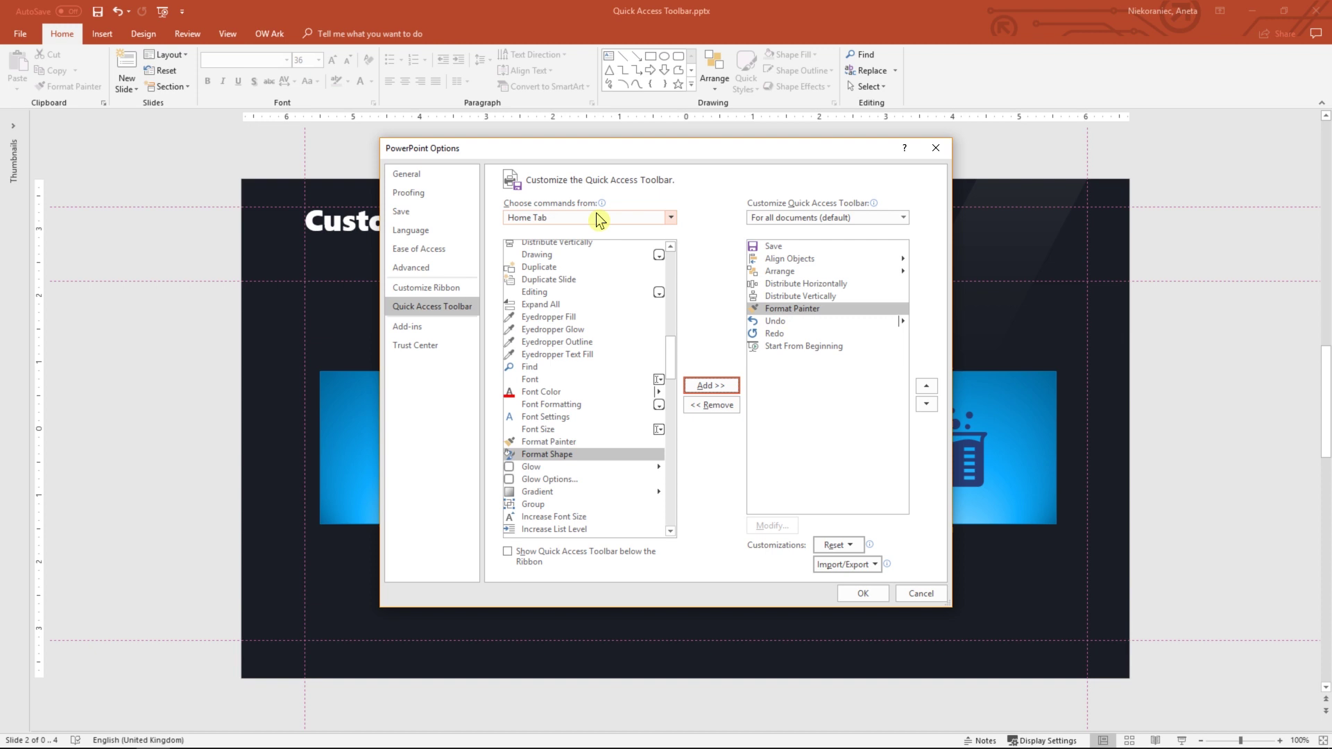
From All Commands, add Flip Vertical and Flip Horizontal to the toolbar
{"action": "left_click", "coordinate": [587, 220]}
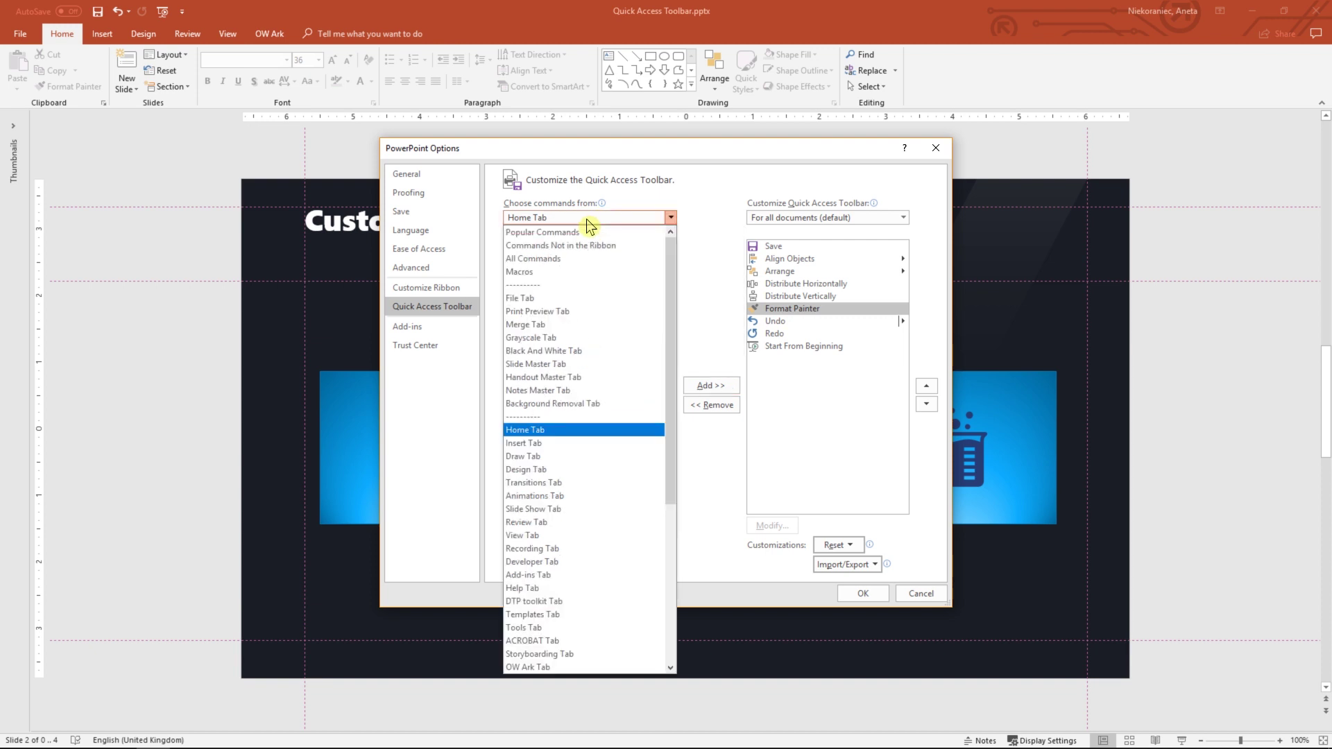
{"action": "left_click", "coordinate": [557, 260]}
{"action": "key", "text": "Down"}
{"action": "key", "text": "Down"}
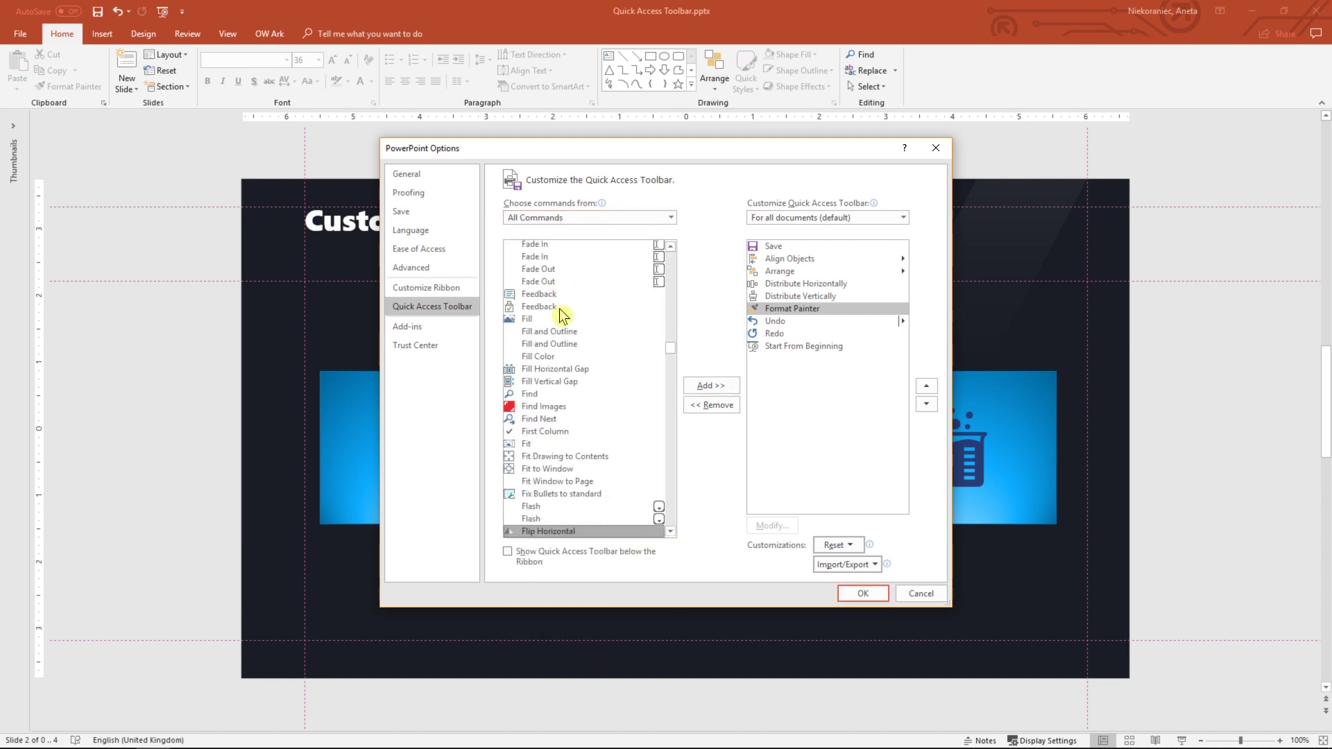
{"action": "scroll", "coordinate": [581, 440], "scroll_direction": "down", "scroll_amount": 2}
{"action": "left_click", "coordinate": [576, 479]}
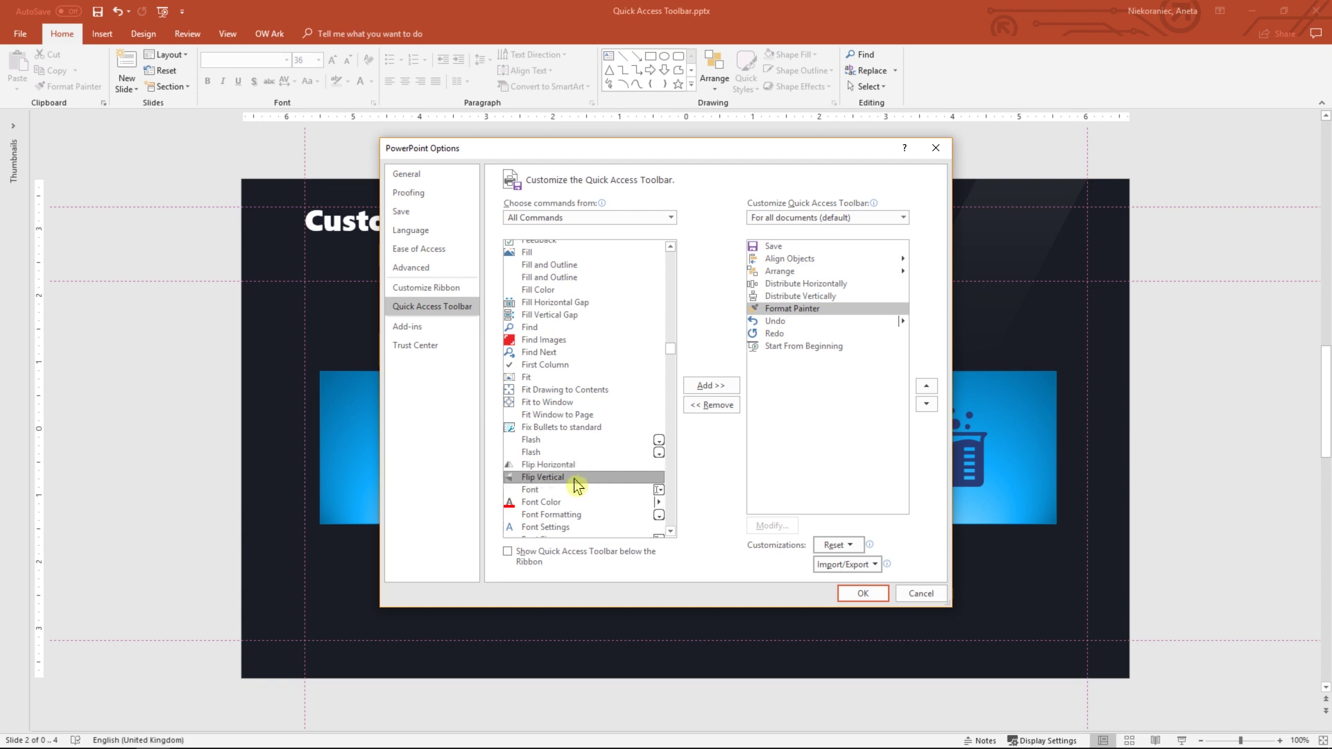
{"action": "left_click", "coordinate": [711, 389]}
{"action": "left_click", "coordinate": [586, 464]}
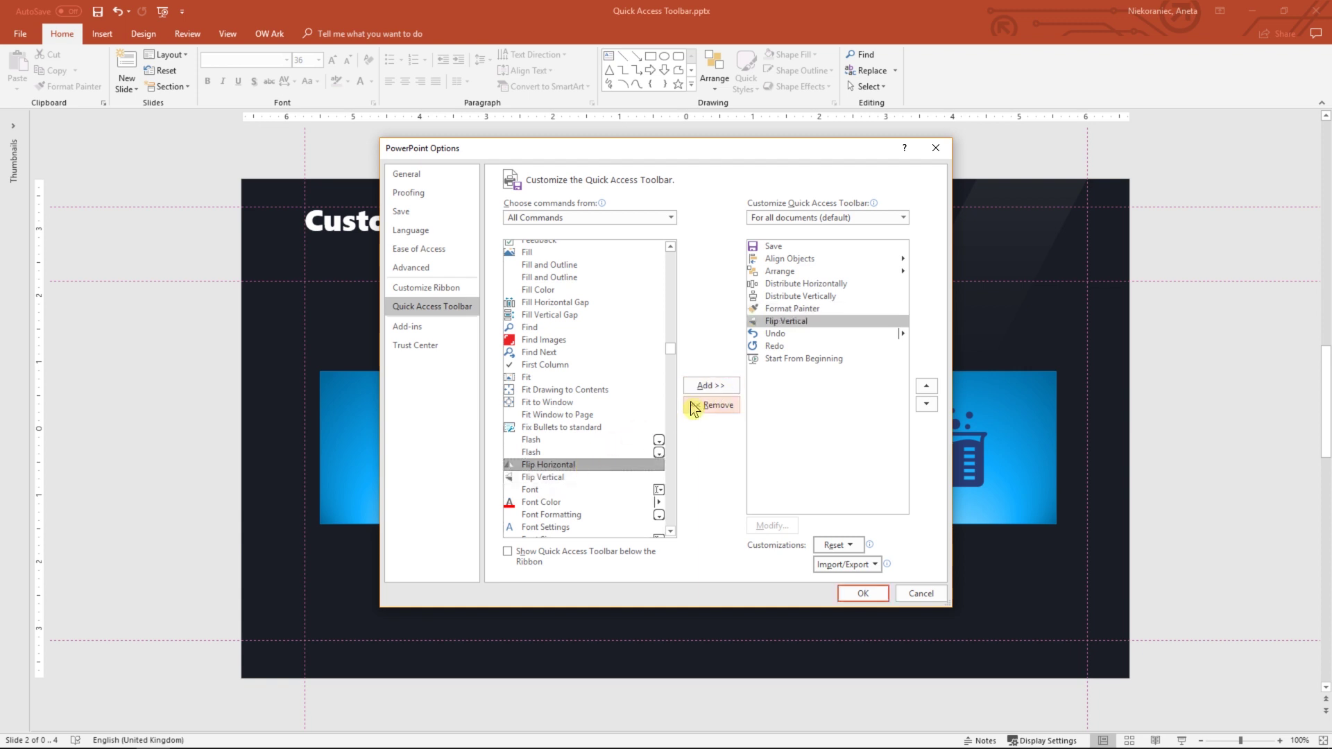
{"action": "left_click", "coordinate": [699, 390]}
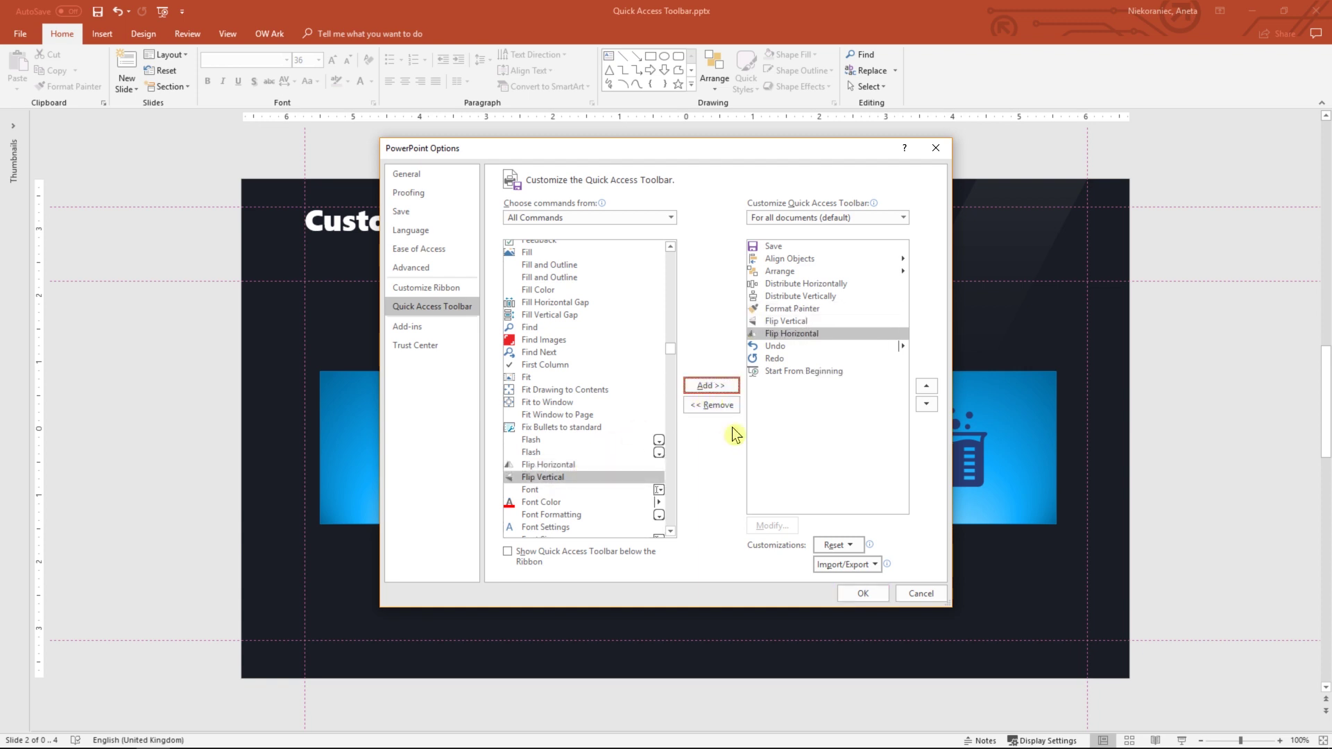
Move Save down four places so it follows Flip Horizontal
{"action": "left_click", "coordinate": [781, 247]}
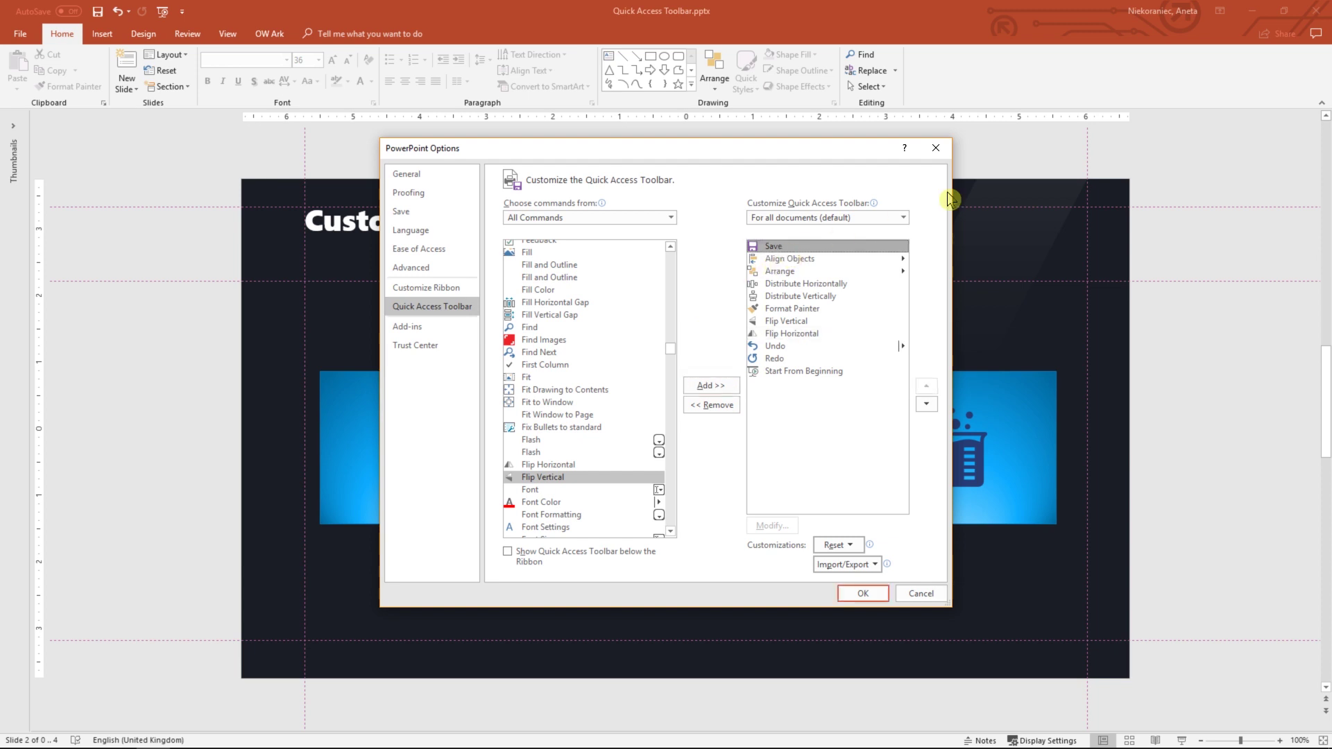
{"action": "left_click", "coordinate": [927, 407]}
{"action": "left_click", "coordinate": [927, 405]}
{"action": "left_click", "coordinate": [927, 405]}
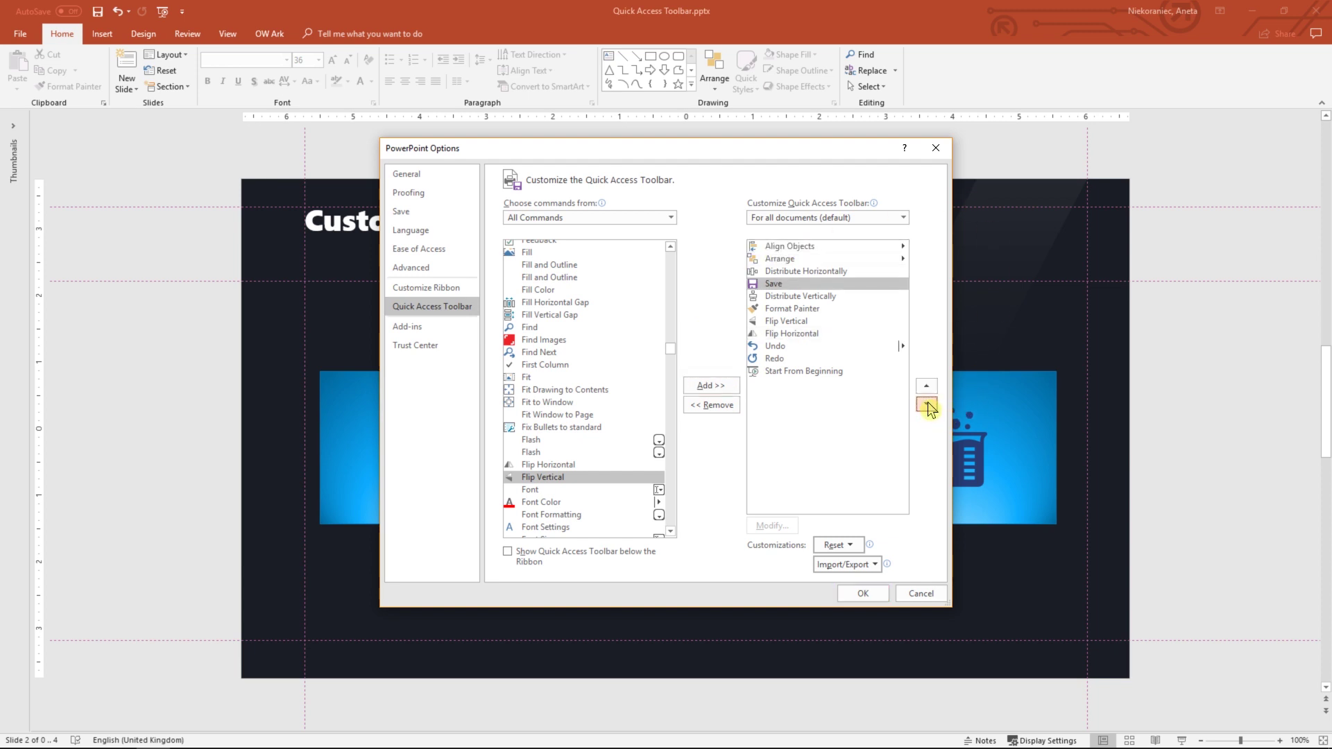
{"action": "left_click", "coordinate": [927, 404]}
{"action": "left_click", "coordinate": [927, 405]}
{"action": "left_click", "coordinate": [927, 405]}
{"action": "left_click", "coordinate": [927, 405]}
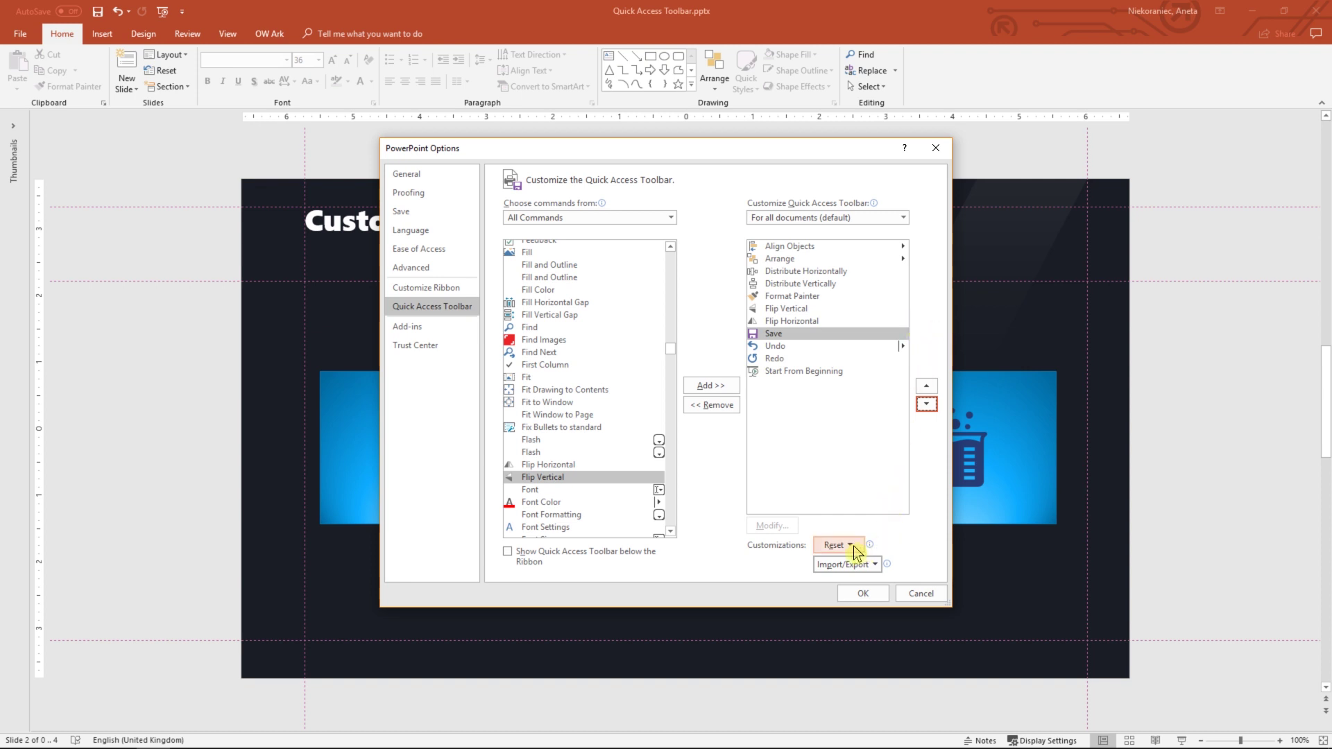
Check the Reset and Import/Export menus unused, then enable 'Show Quick Access Toolbar below the Ribbon'
{"action": "left_click", "coordinate": [853, 546]}
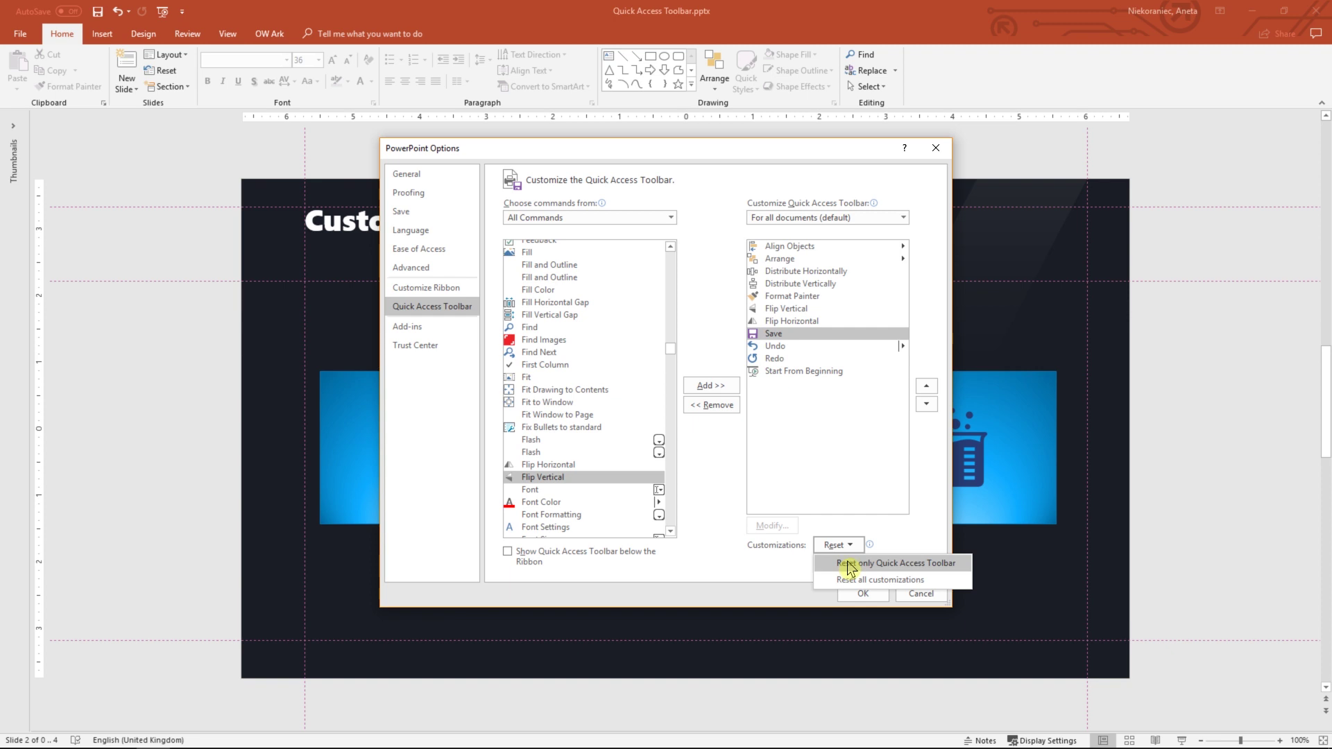
{"action": "left_click", "coordinate": [905, 541]}
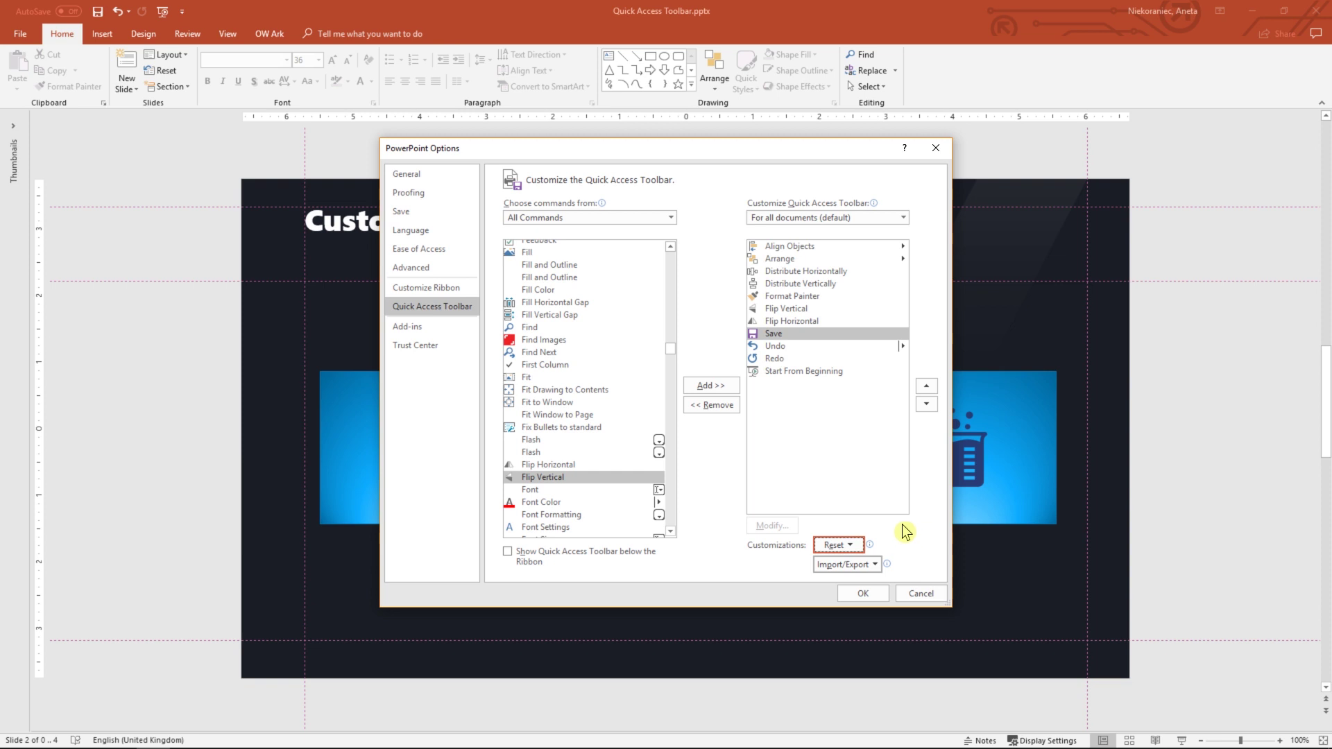
{"action": "left_click", "coordinate": [873, 567]}
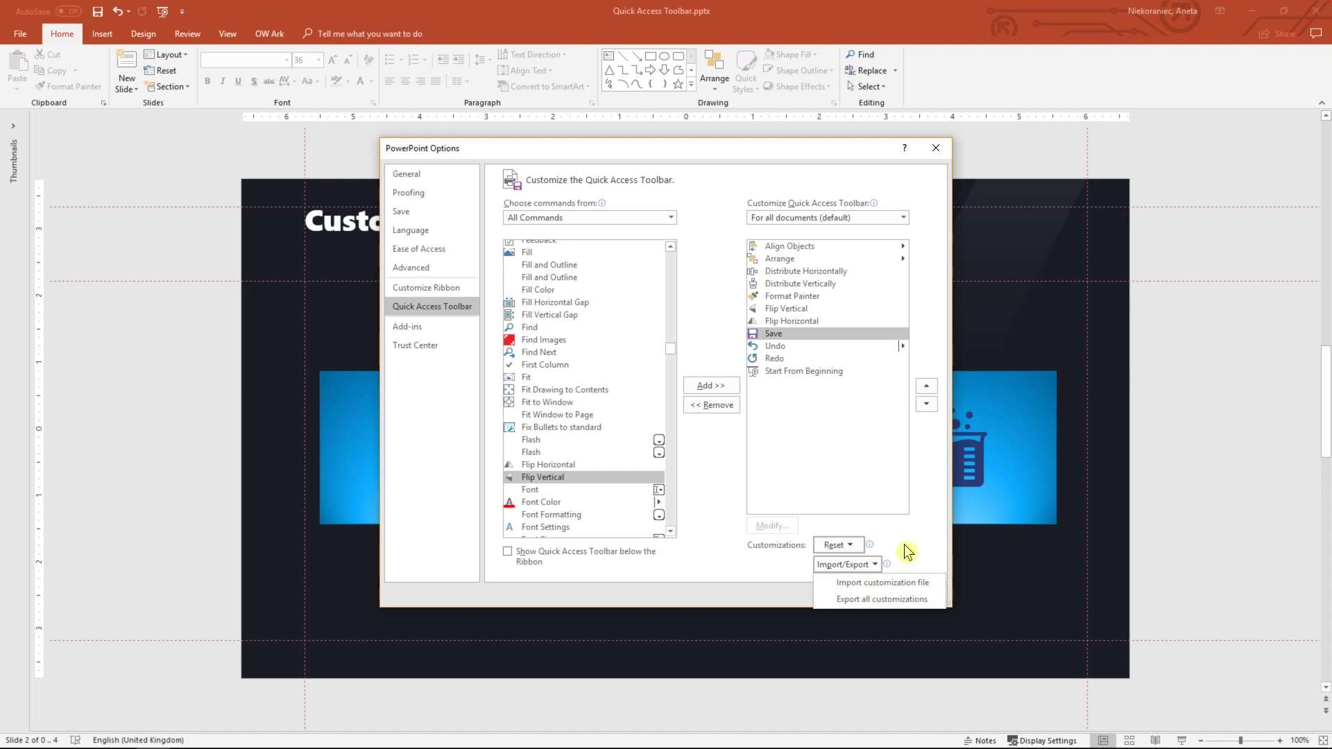
{"action": "left_click", "coordinate": [905, 544]}
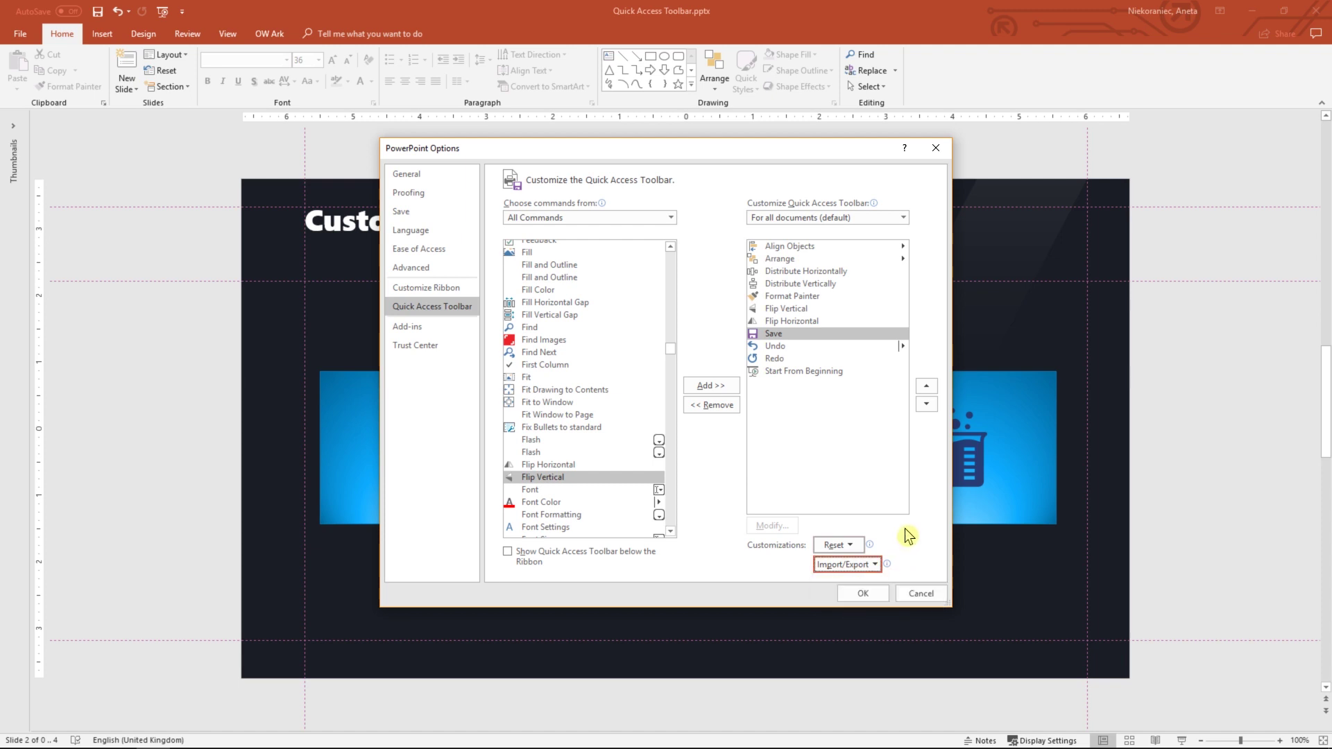
{"action": "left_click", "coordinate": [514, 561]}
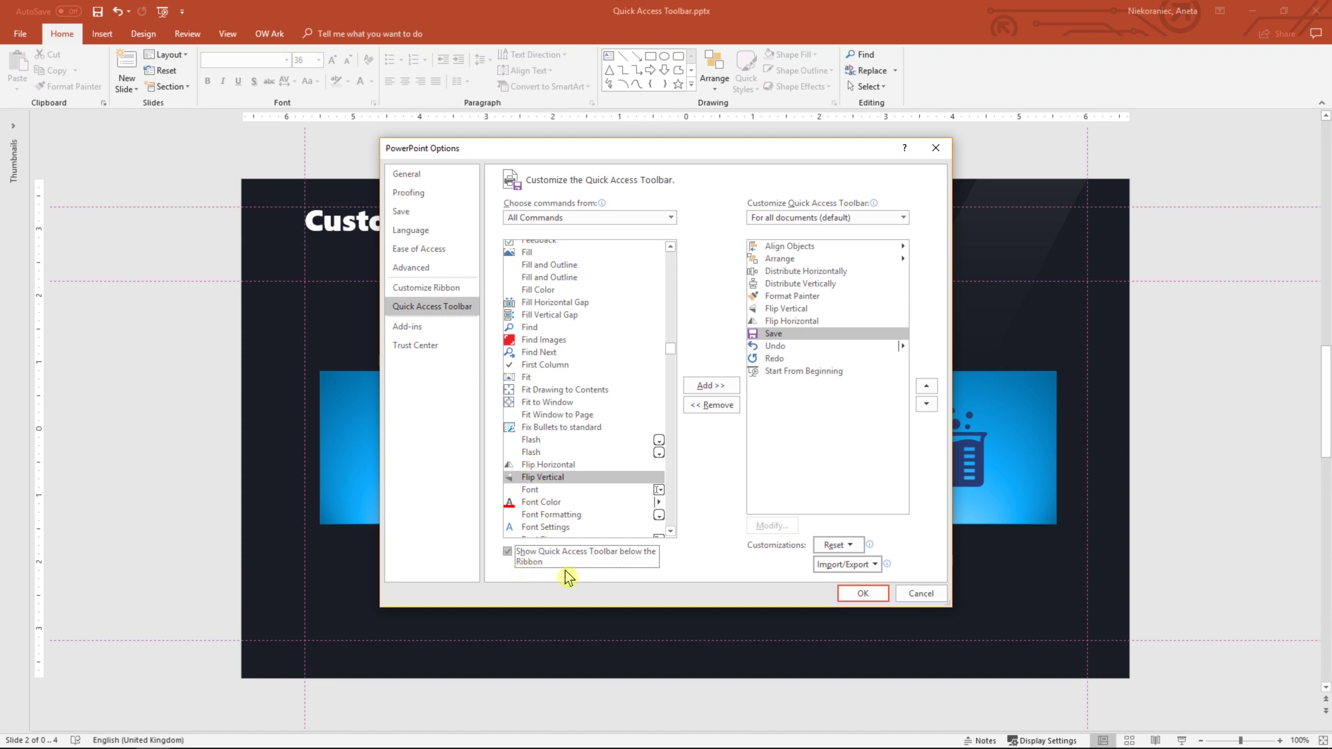
Confirm the toolbar options and bring the game-controller icon in front of its tile
{"action": "left_click", "coordinate": [862, 594]}
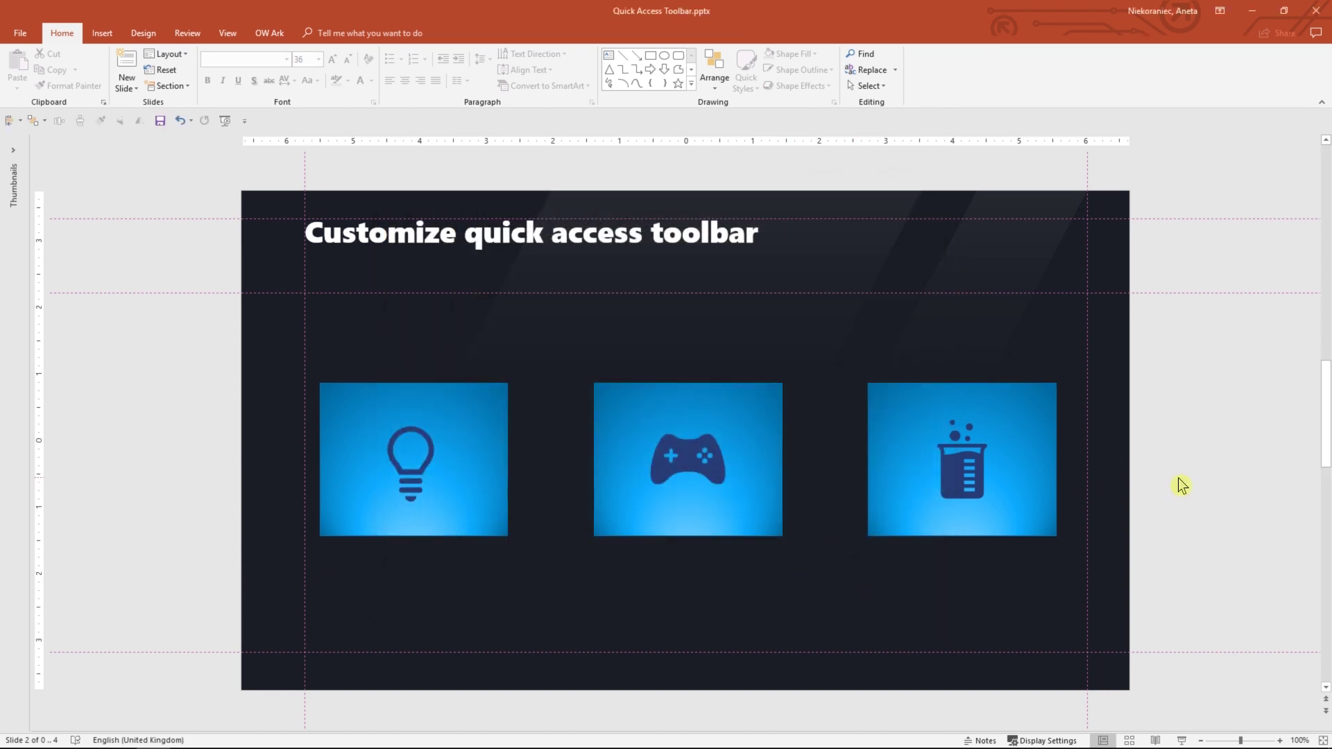
{"action": "scroll", "coordinate": [1182, 485], "scroll_direction": "down", "scroll_amount": 1}
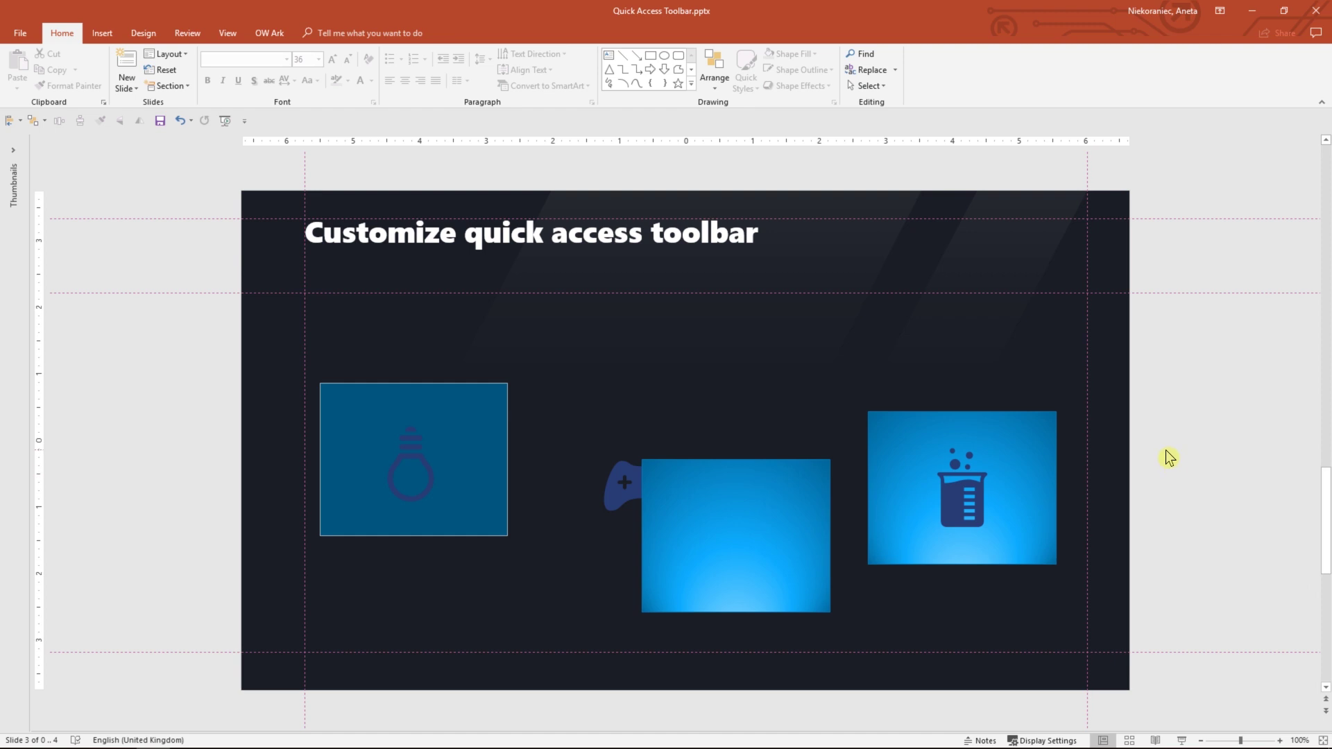
{"action": "left_click", "coordinate": [615, 475]}
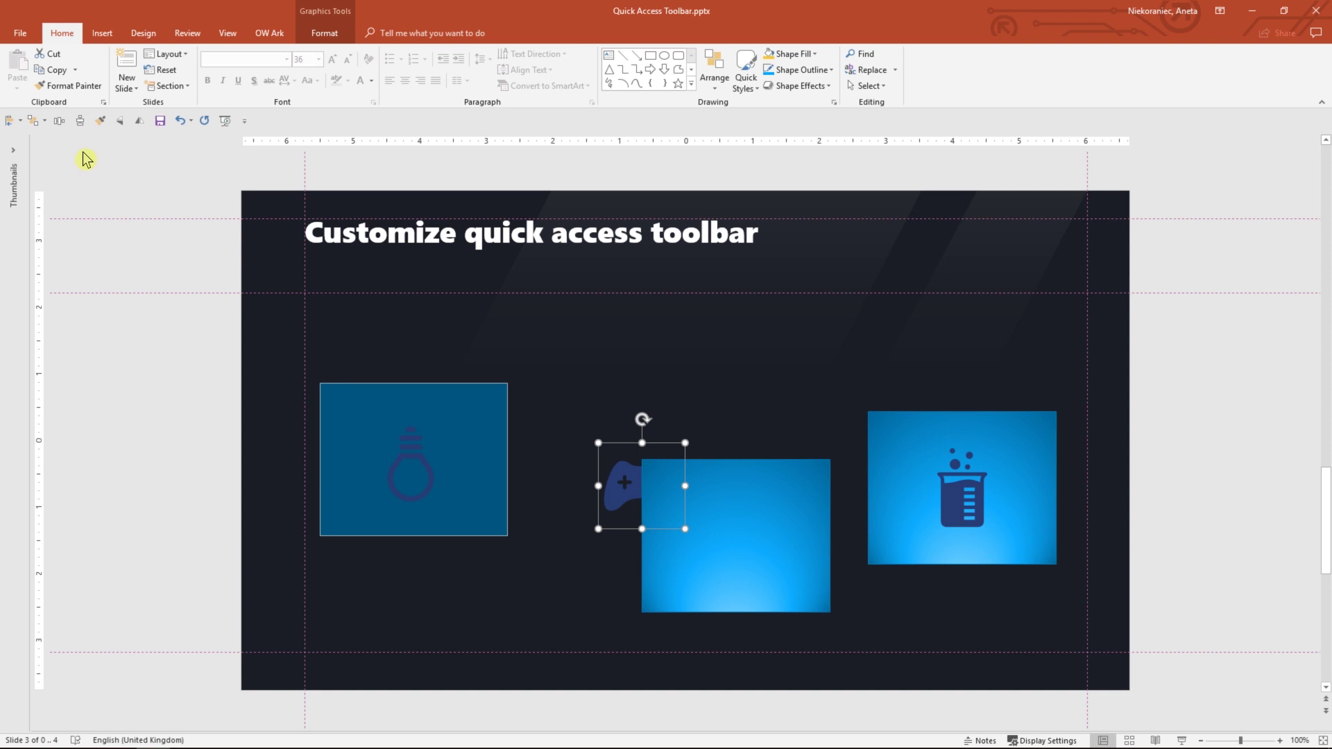
{"action": "left_click", "coordinate": [41, 121]}
{"action": "left_click", "coordinate": [62, 157]}
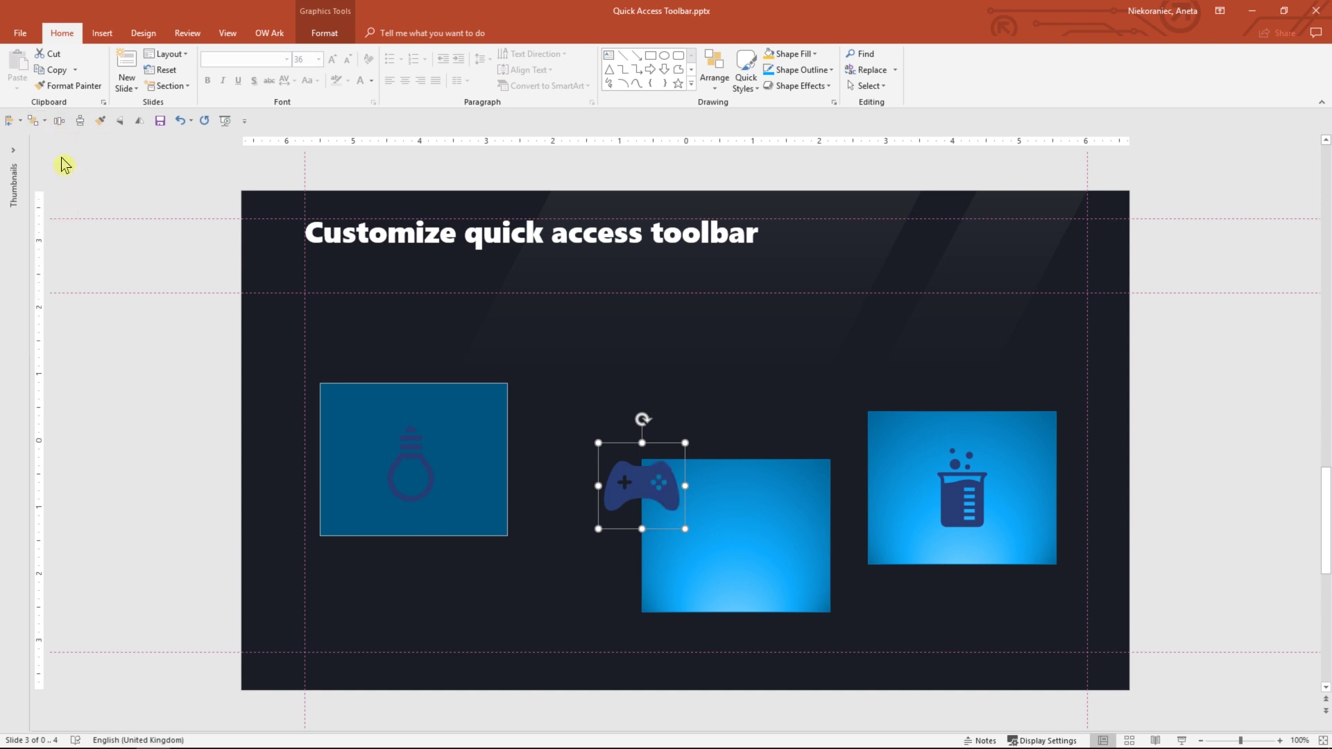
Align the three tiles on their middles and distribute them horizontally
{"action": "left_click", "coordinate": [482, 416]}
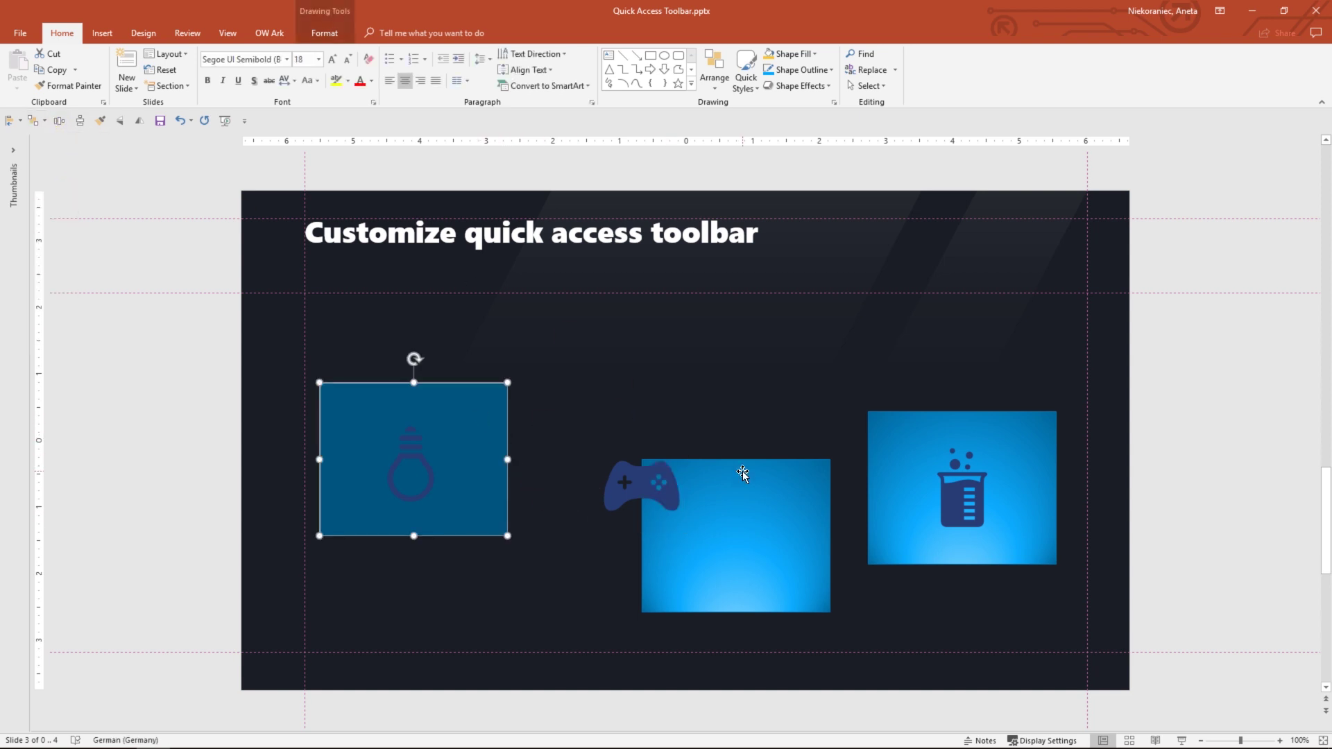
{"action": "left_click", "coordinate": [740, 467], "text": "shift"}
{"action": "left_click", "coordinate": [917, 444], "text": "shift"}
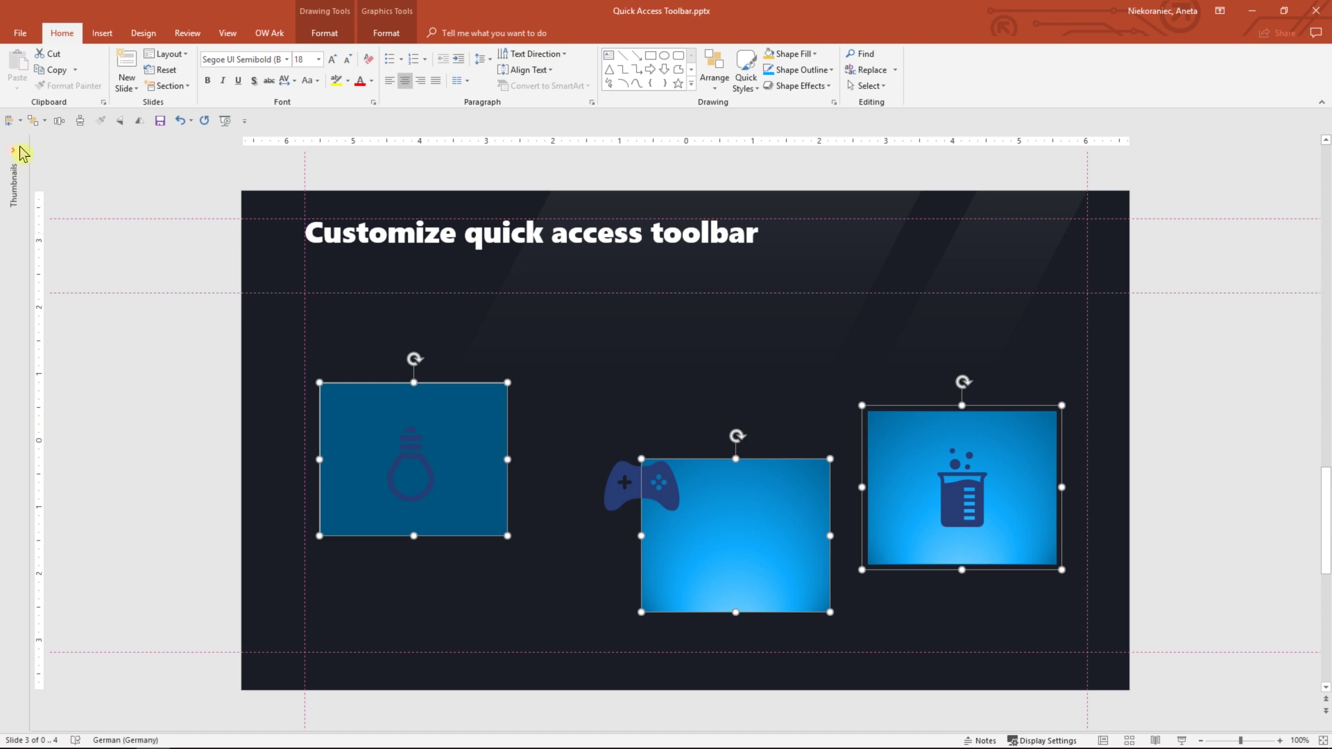
{"action": "left_click", "coordinate": [20, 122]}
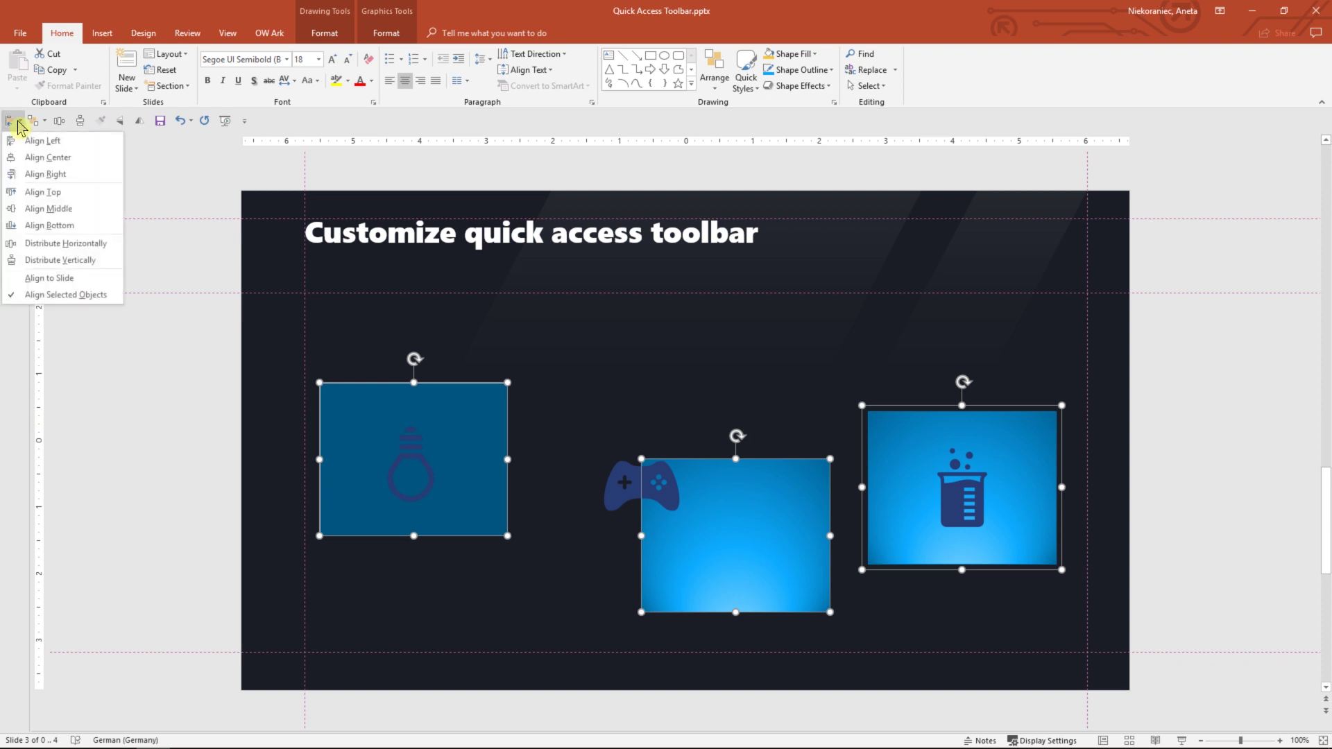
{"action": "left_click", "coordinate": [61, 194]}
{"action": "left_click", "coordinate": [67, 128]}
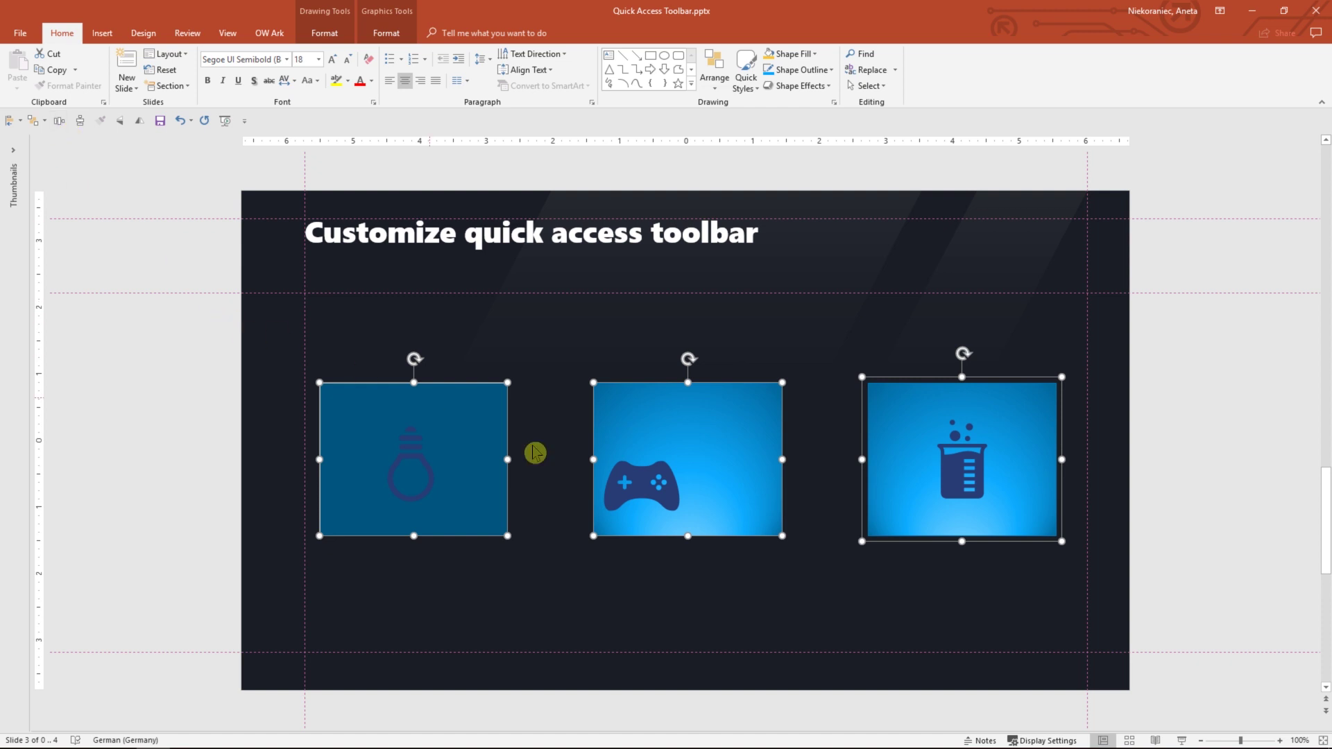
Centre the controller icon horizontally and vertically on its tile
{"action": "left_click", "coordinate": [721, 525]}
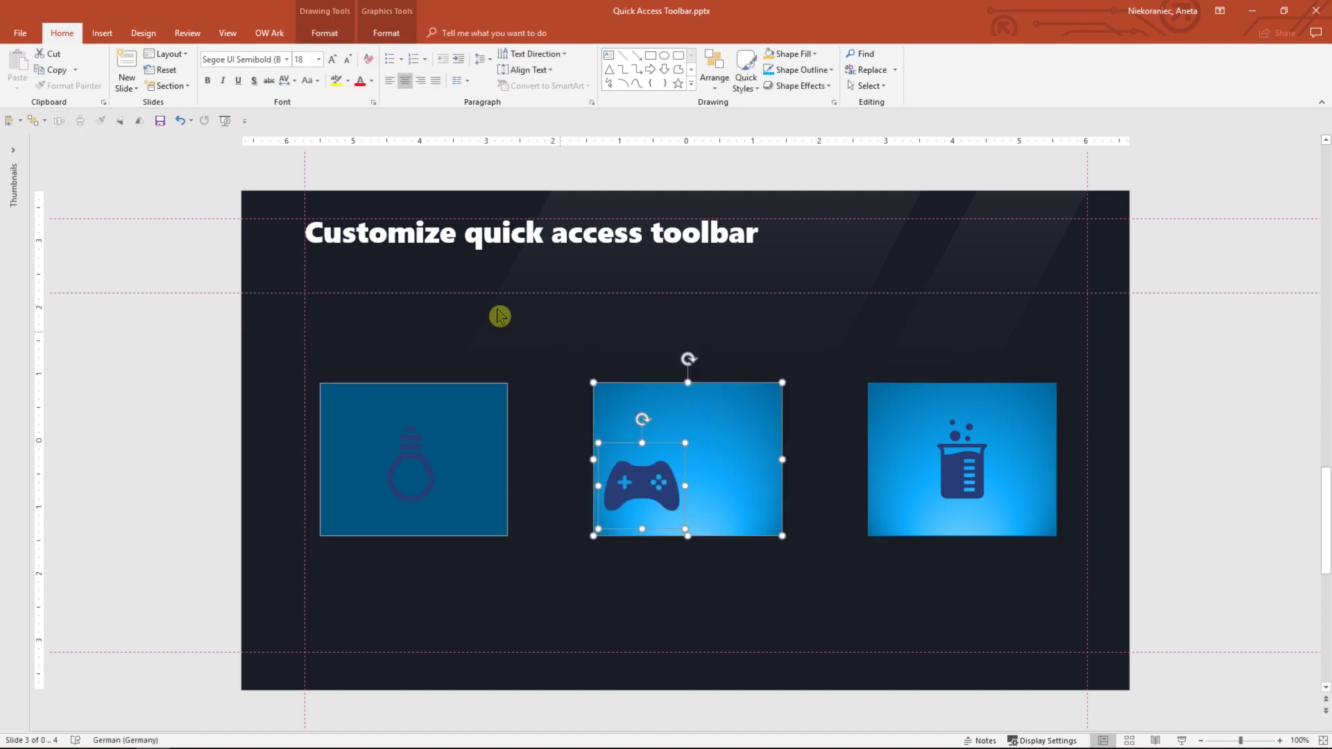
{"action": "left_click", "coordinate": [21, 122]}
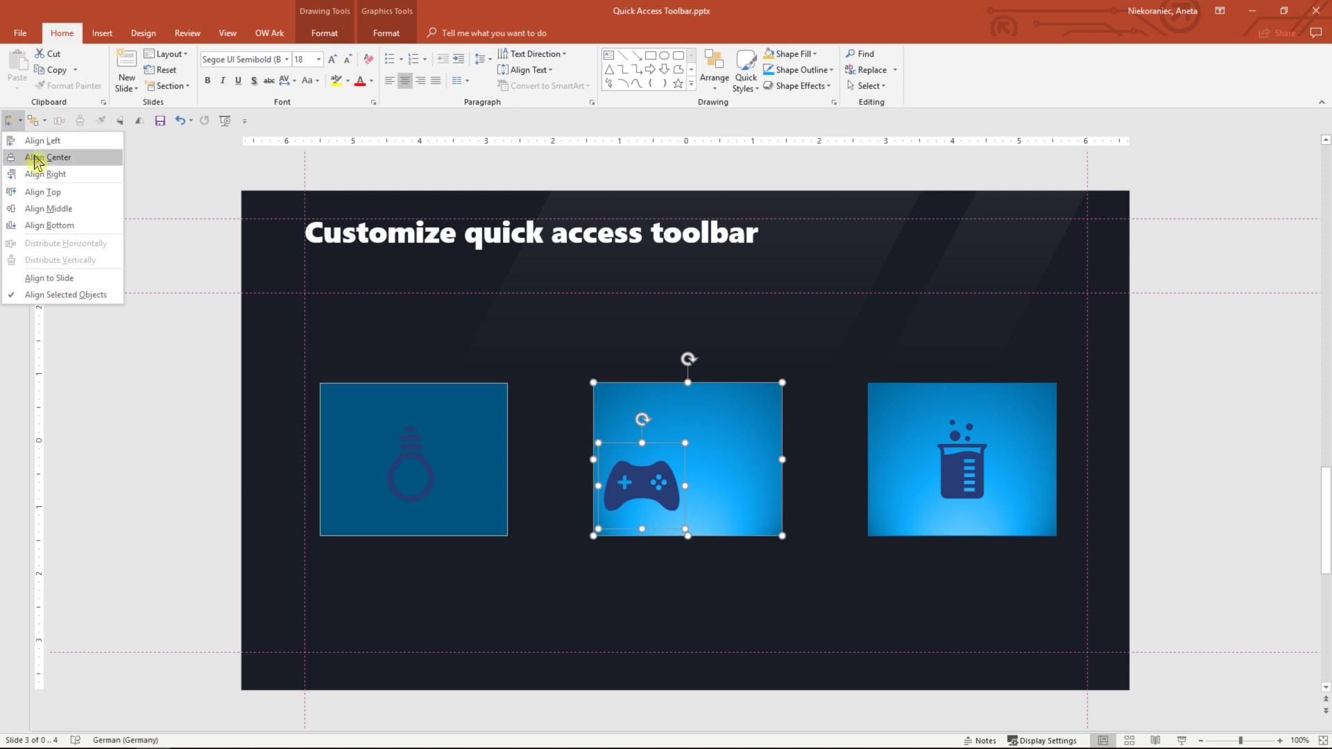
{"action": "left_click", "coordinate": [32, 158]}
{"action": "left_click", "coordinate": [20, 125]}
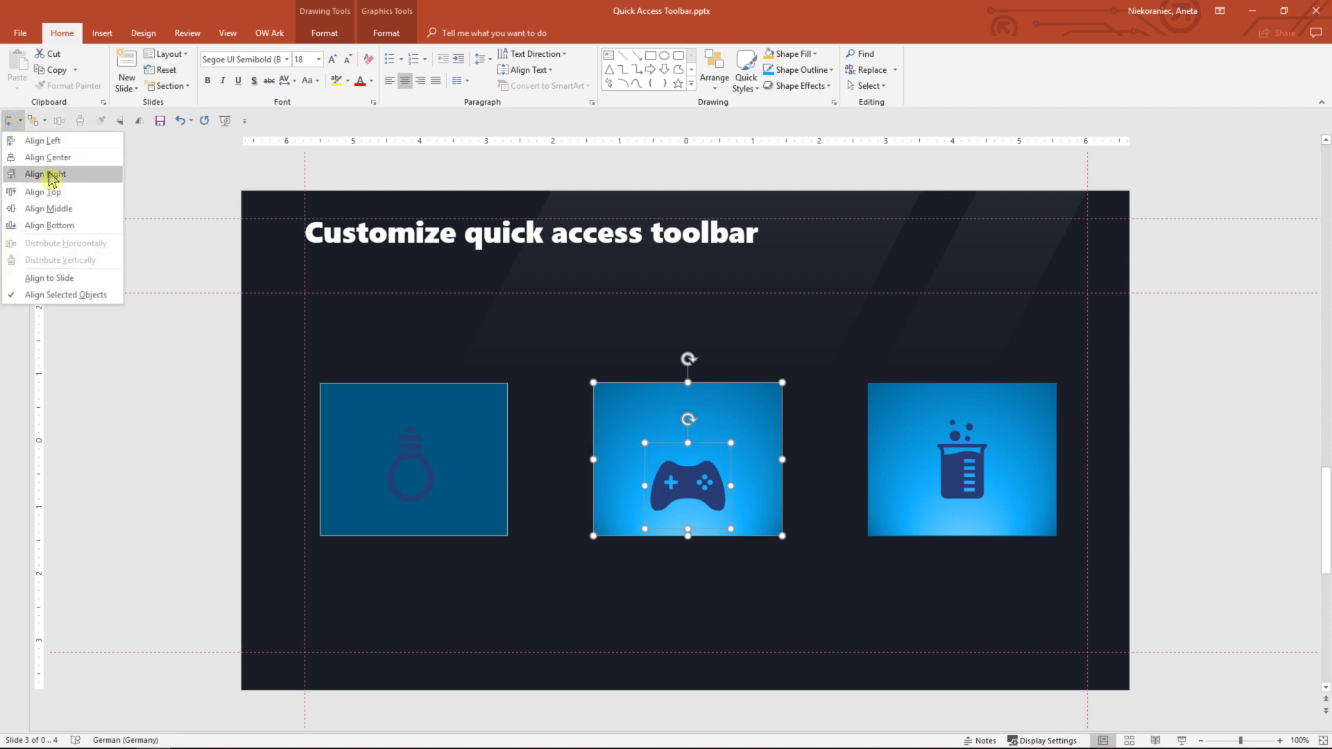
{"action": "left_click", "coordinate": [66, 208]}
{"action": "key", "text": "Escape"}
Flip the lightbulb icon upright and format-paint the controller tile's gradient onto the lightbulb tile
{"action": "left_click", "coordinate": [410, 438]}
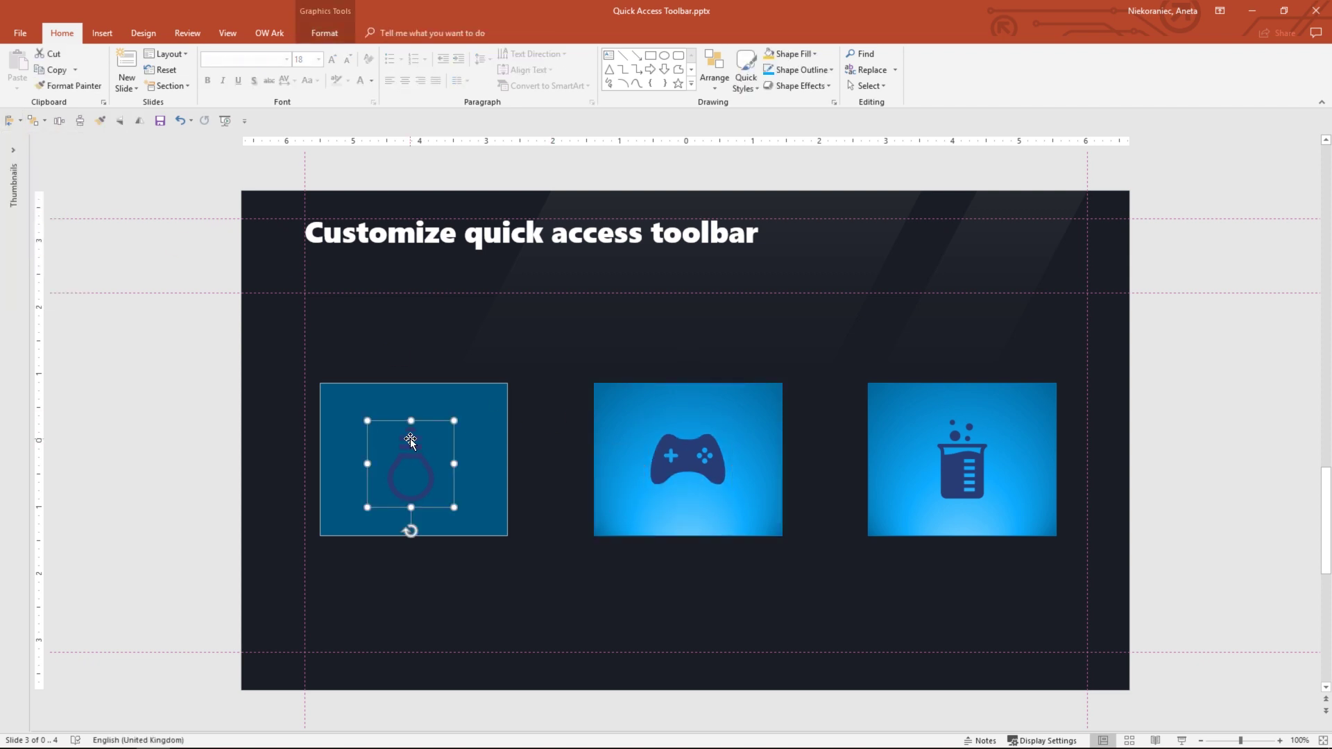
{"action": "left_click", "coordinate": [120, 123]}
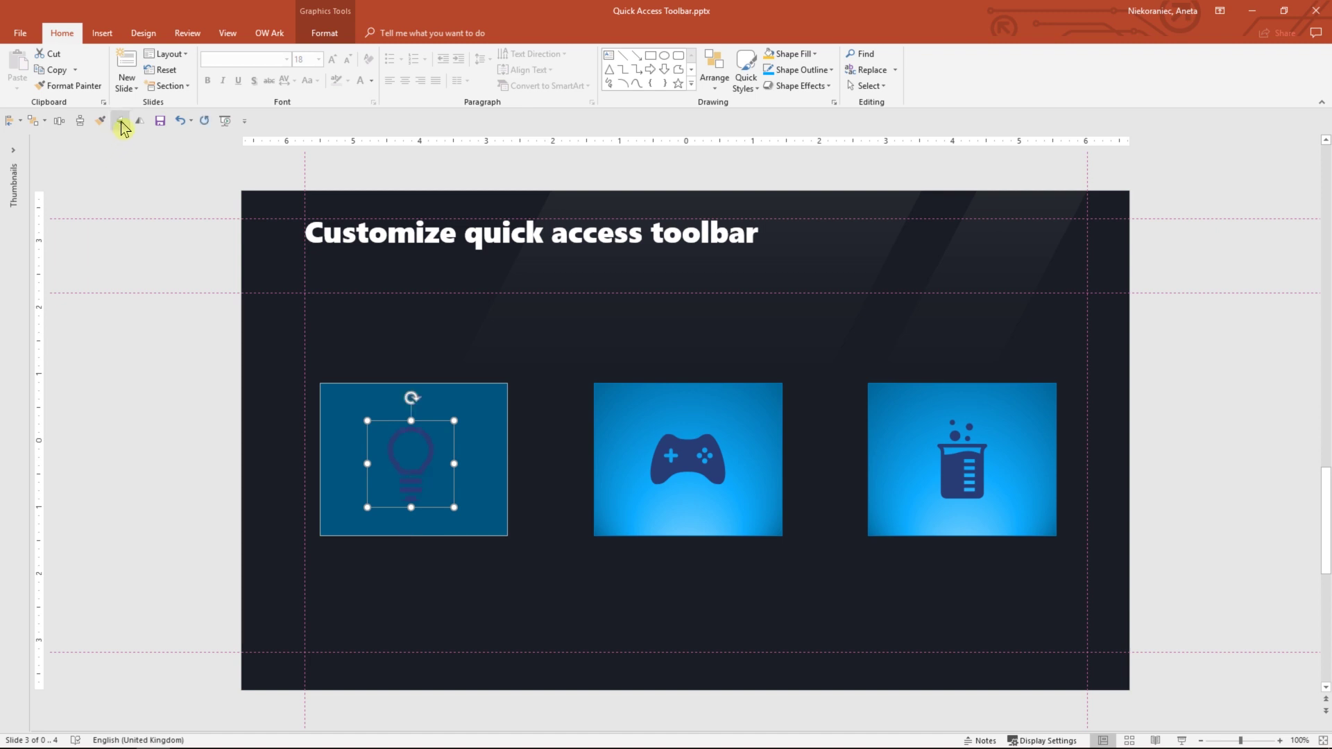
{"action": "left_click", "coordinate": [625, 397]}
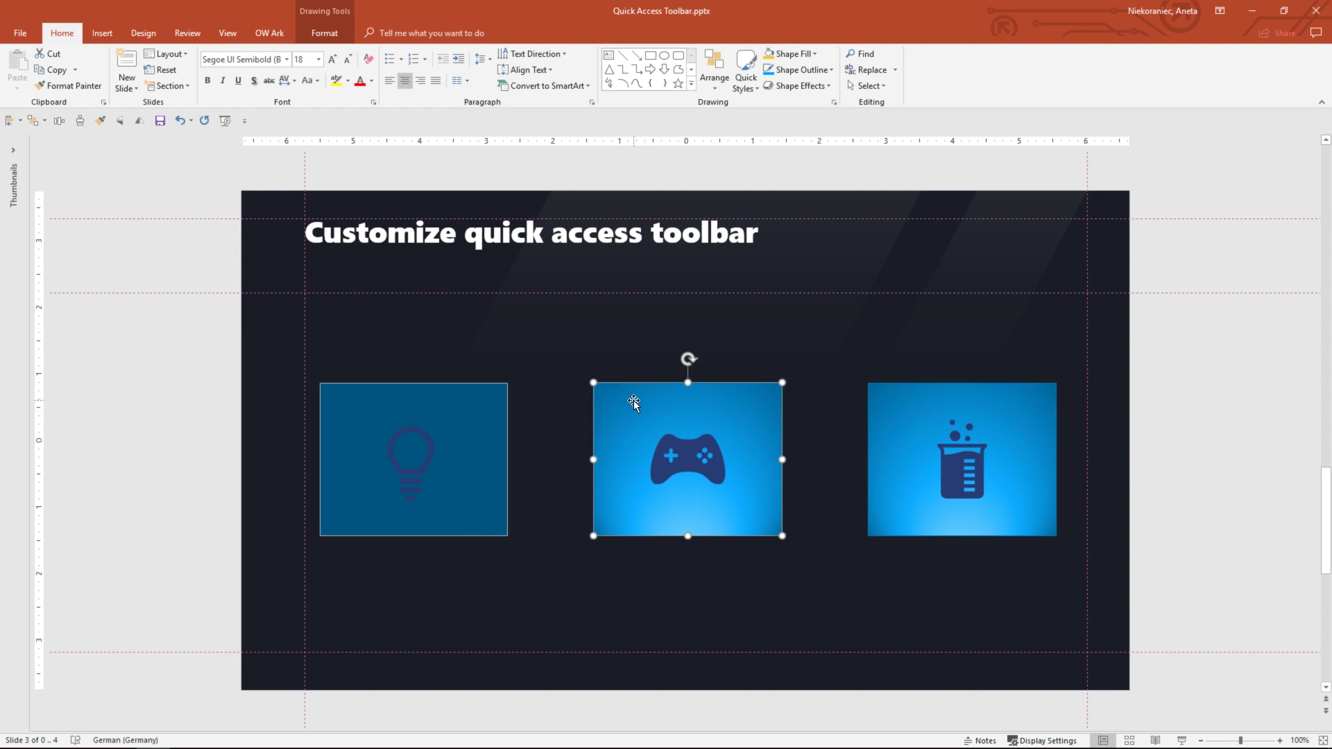
{"action": "left_click", "coordinate": [100, 121]}
{"action": "left_click", "coordinate": [356, 399]}
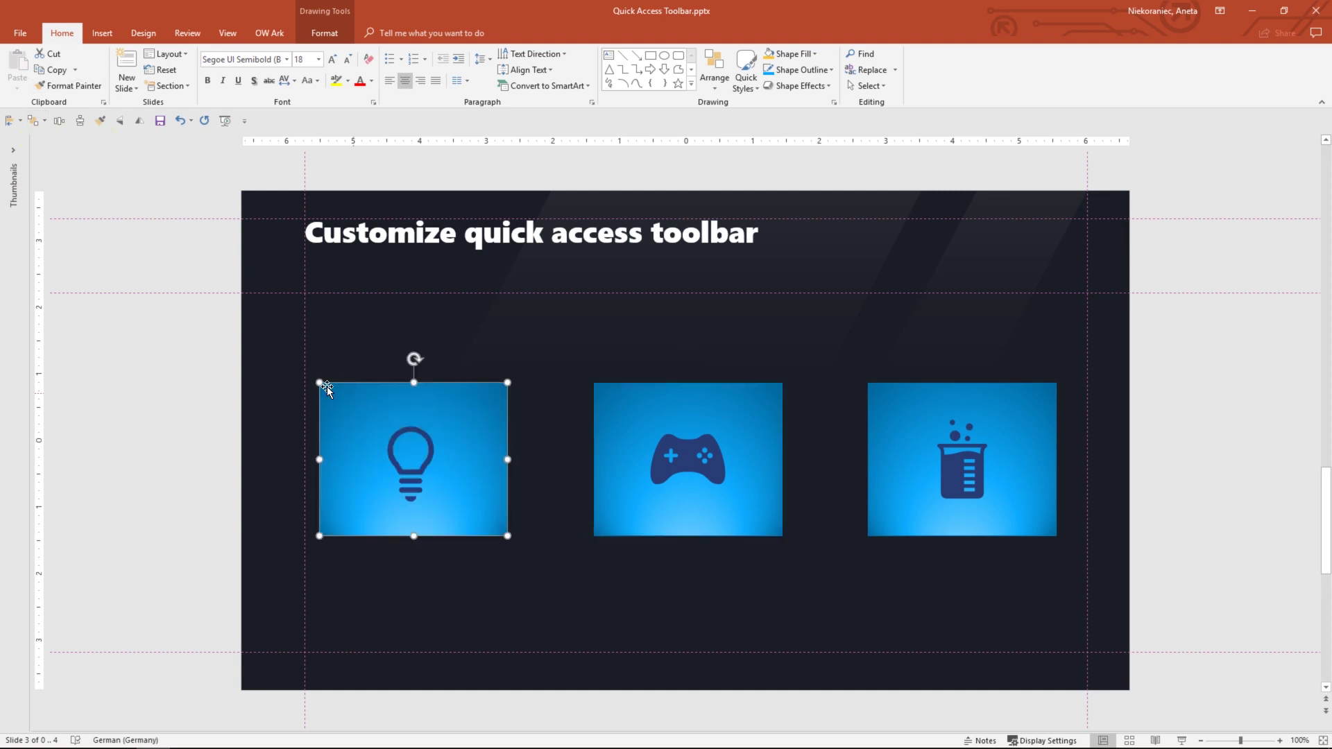
Go to the Challenge slide and open the toolbar's Align dropdown with Alt, 1
{"action": "left_click", "coordinate": [215, 380]}
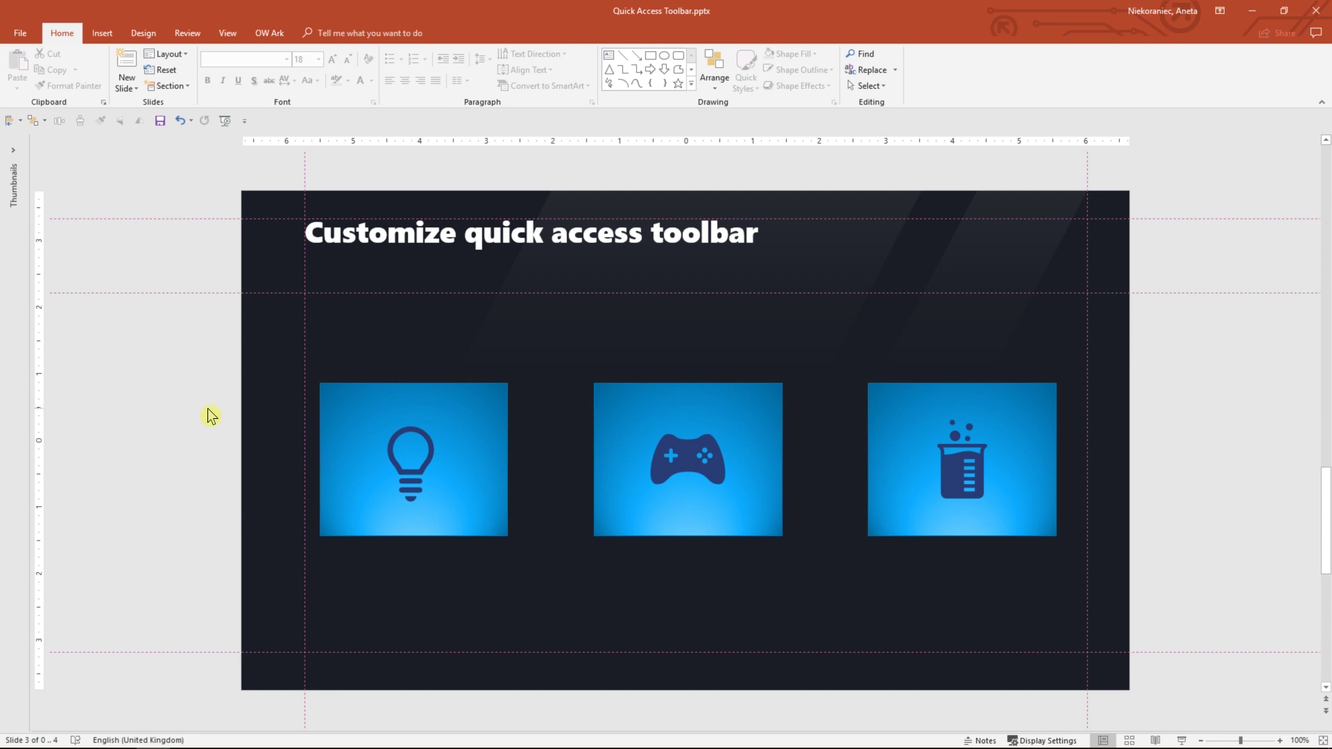
{"action": "key", "text": "Page_Down"}
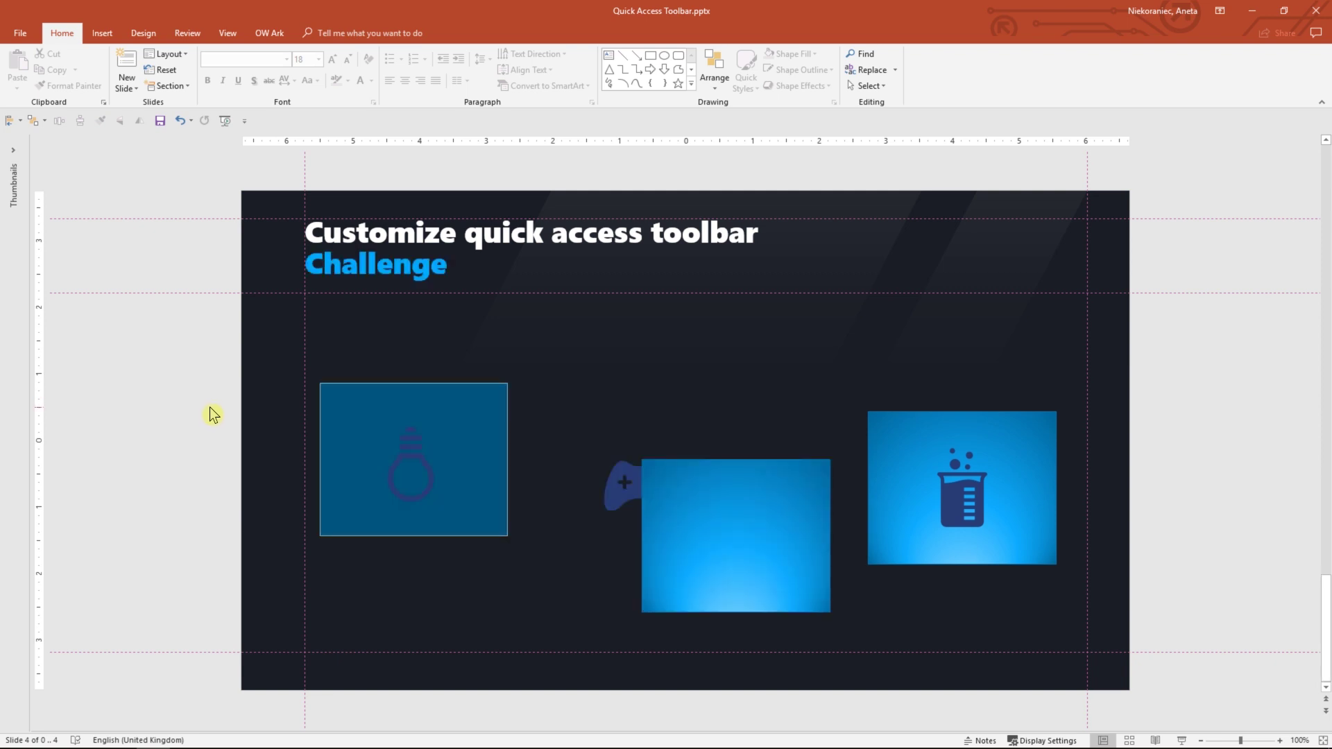
{"action": "key", "text": "alt"}
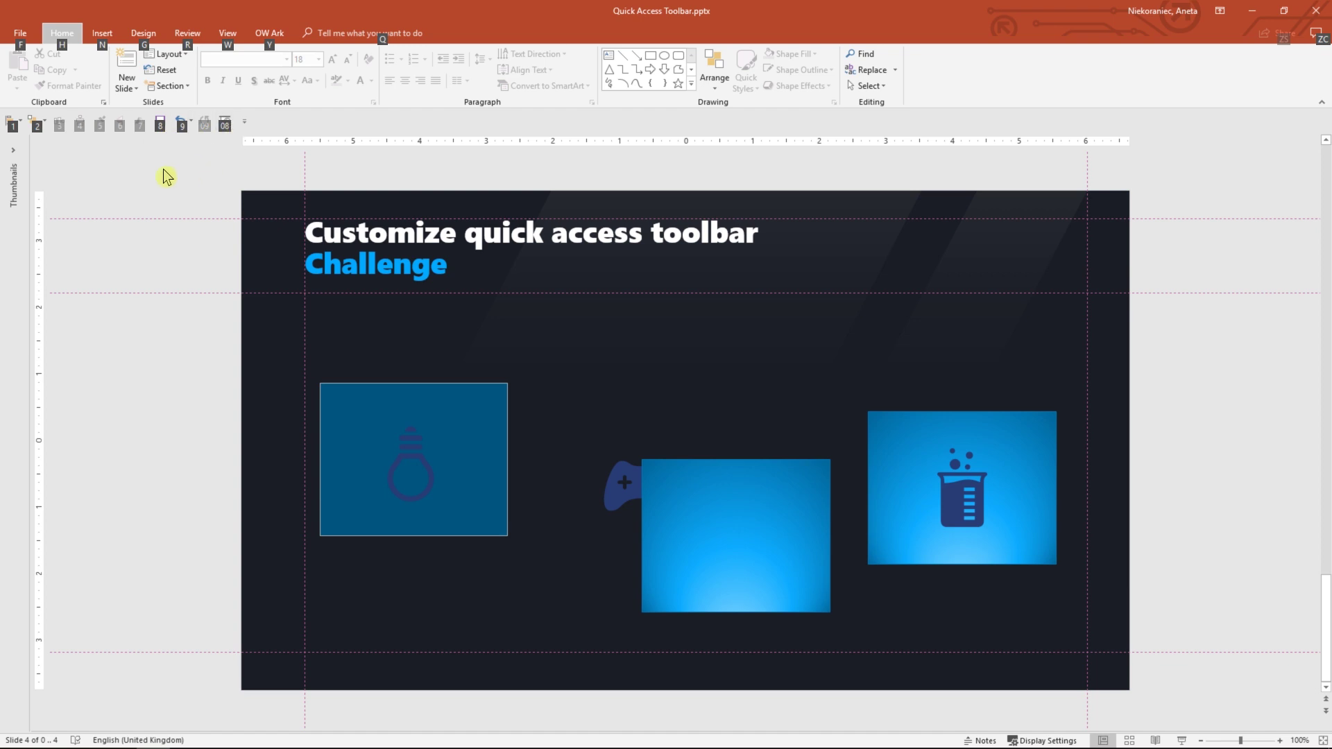
{"action": "key", "text": "Escape"}
{"action": "key", "text": "alt"}
{"action": "key", "text": "1"}
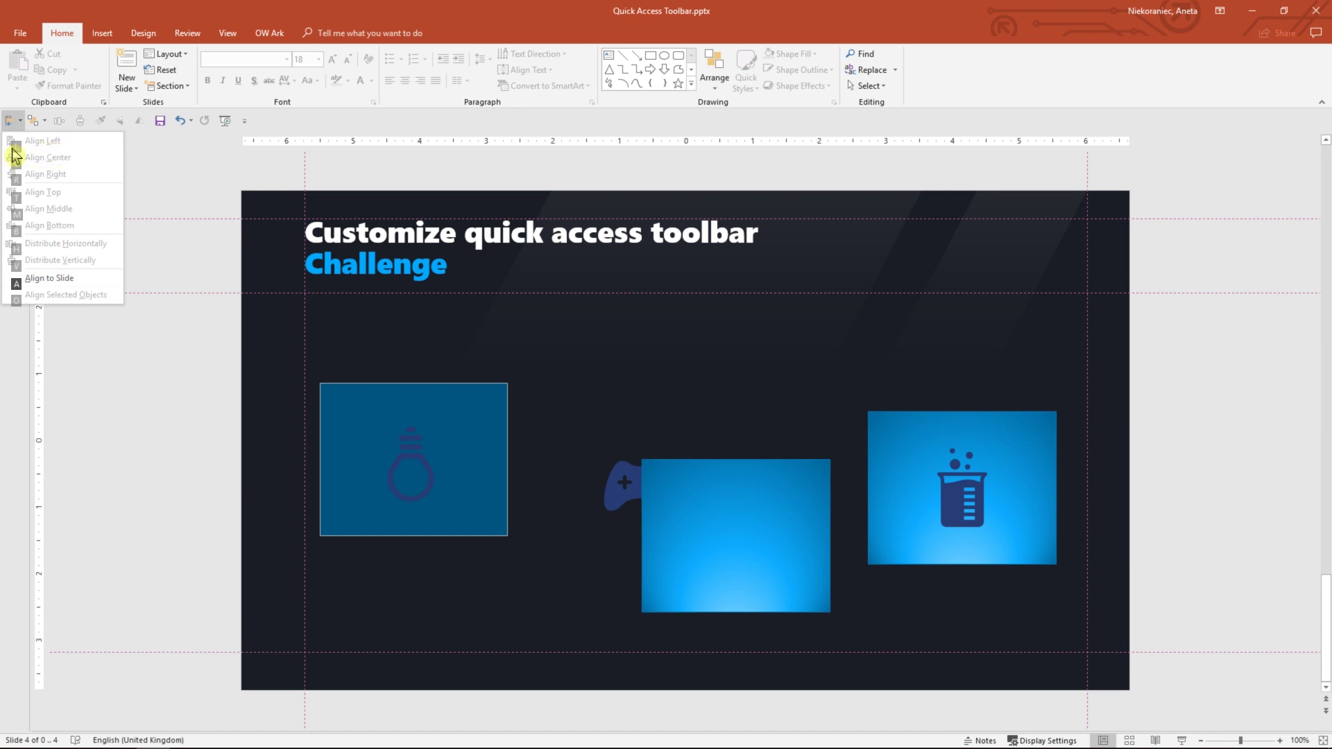
Bring the gamepad icon in front of its tile with Alt, 2, R
{"action": "left_click", "coordinate": [152, 177]}
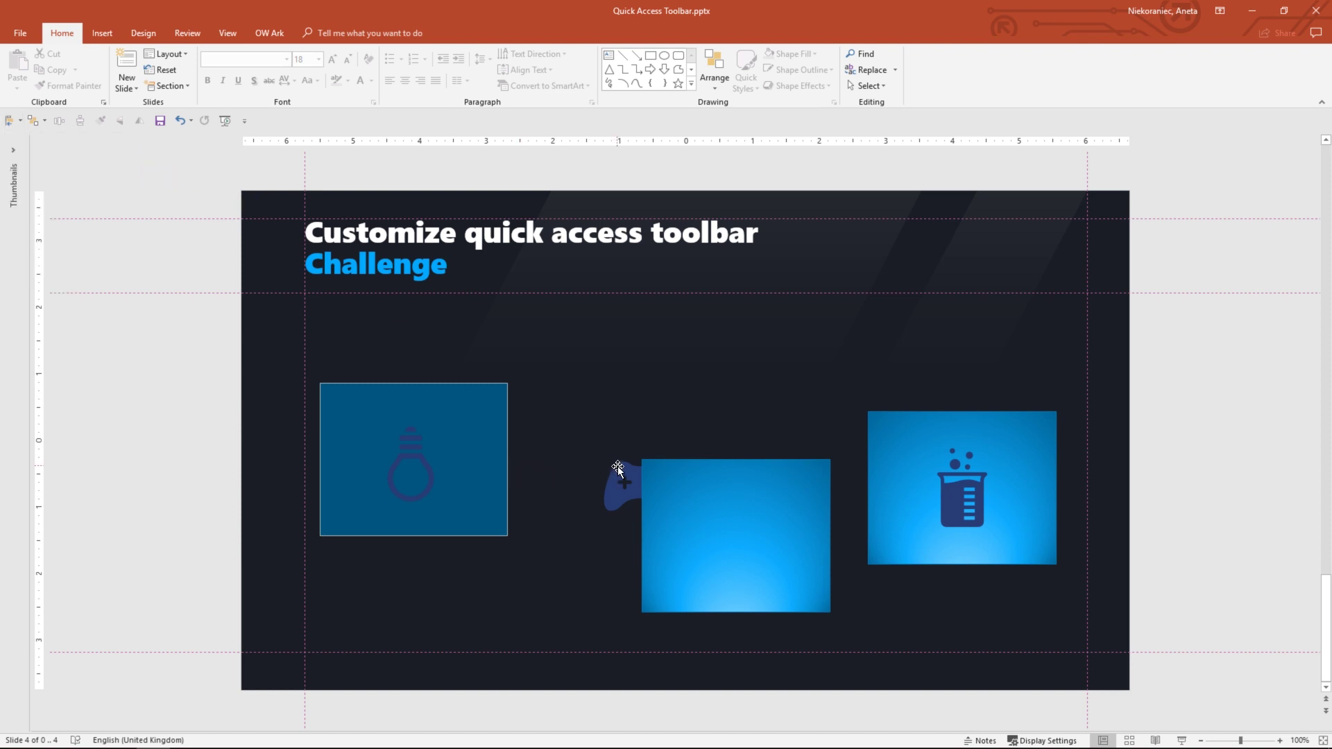
{"action": "left_click", "coordinate": [621, 468]}
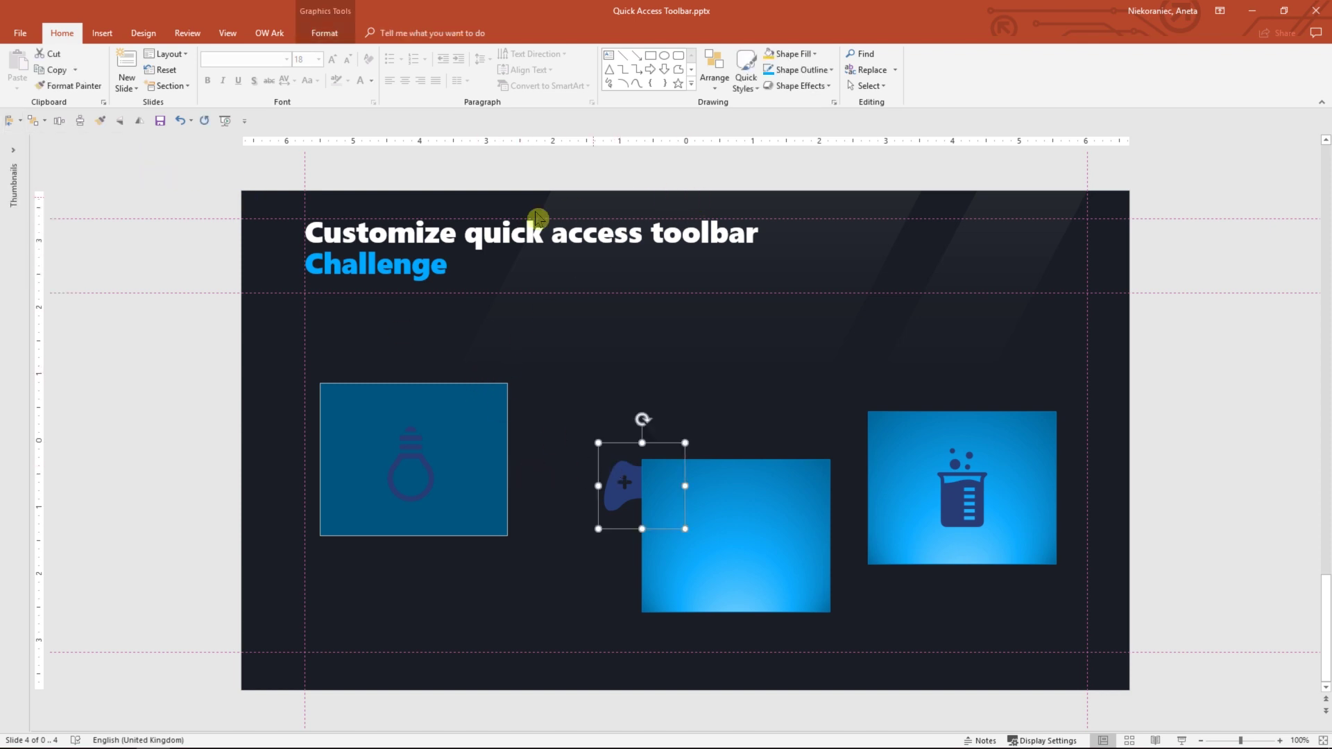
{"action": "key", "text": "alt"}
{"action": "key", "text": "2"}
{"action": "key", "text": "r"}
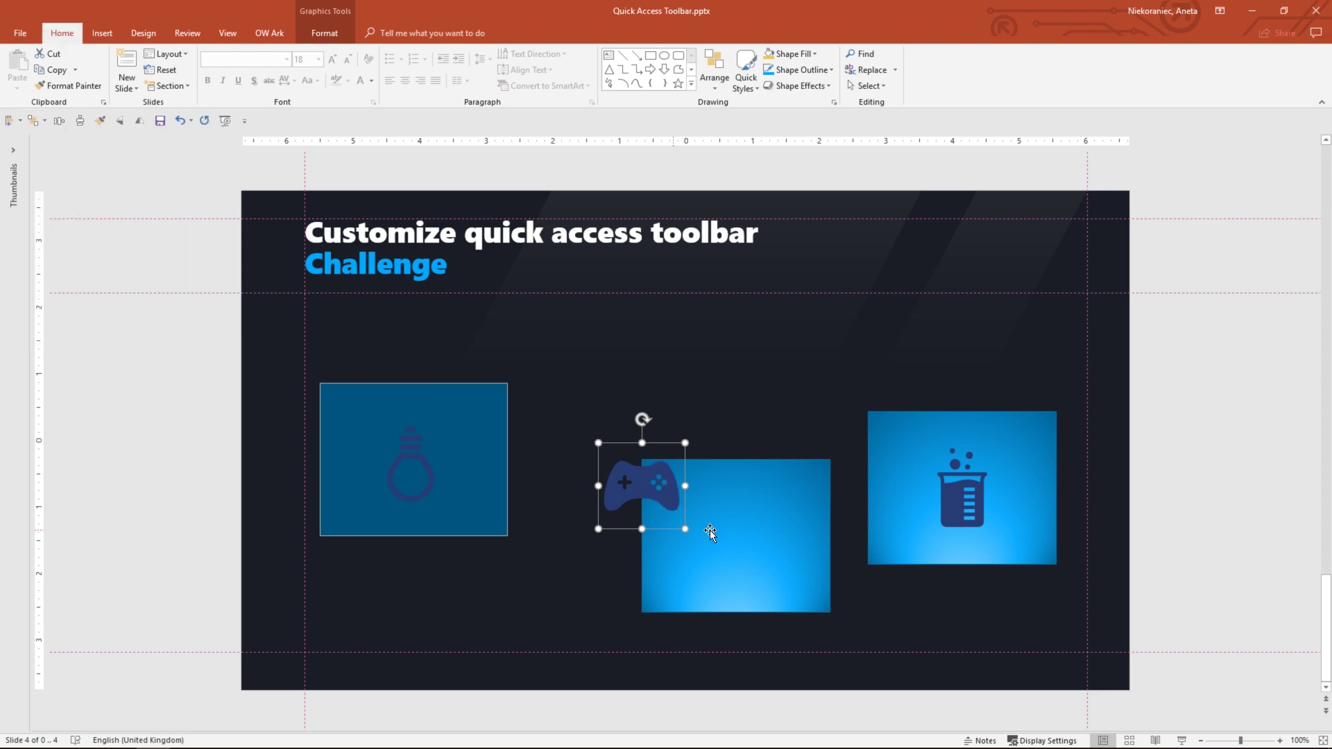
Align Top and Distribute Horizontally the three tiles using Alt, 1 KeyTips
{"action": "left_click", "coordinate": [489, 425]}
{"action": "left_click", "coordinate": [798, 514], "text": "shift"}
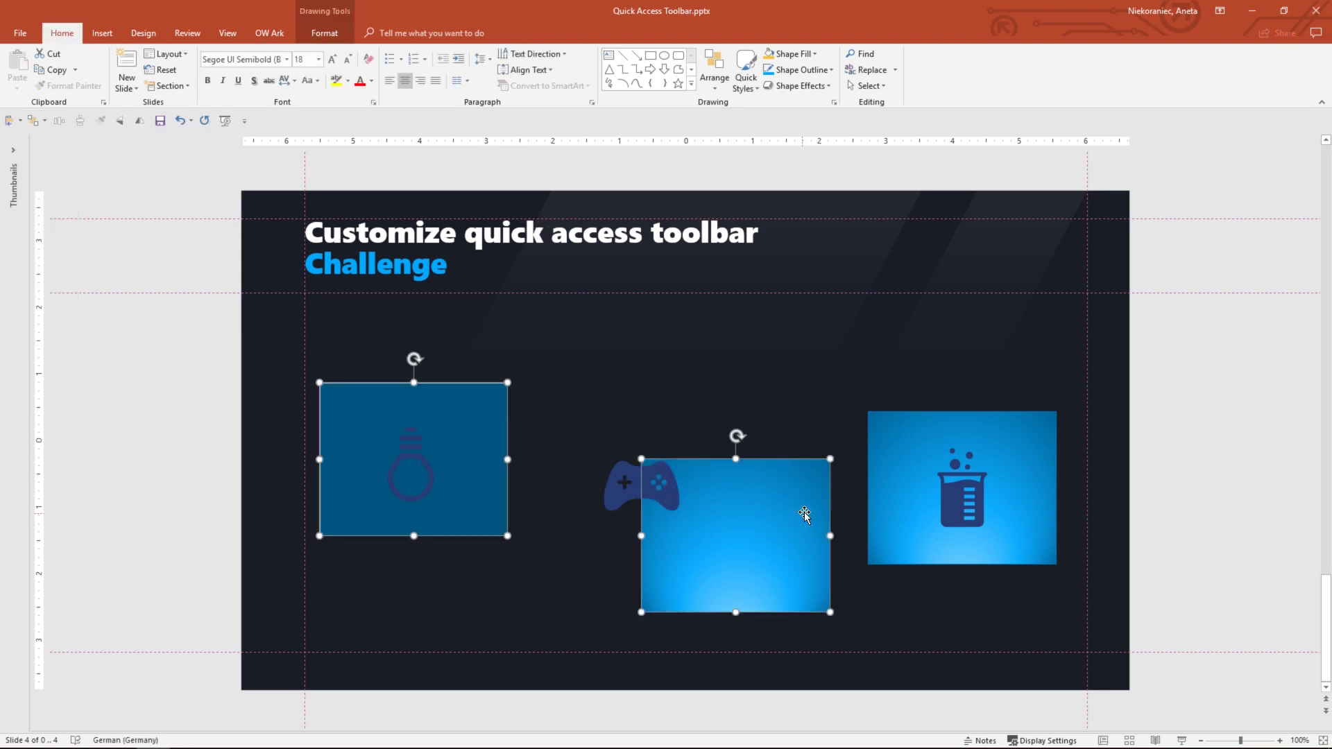
{"action": "left_click", "coordinate": [916, 441], "text": "shift"}
{"action": "key", "text": "alt"}
{"action": "key", "text": "1"}
{"action": "key", "text": "t"}
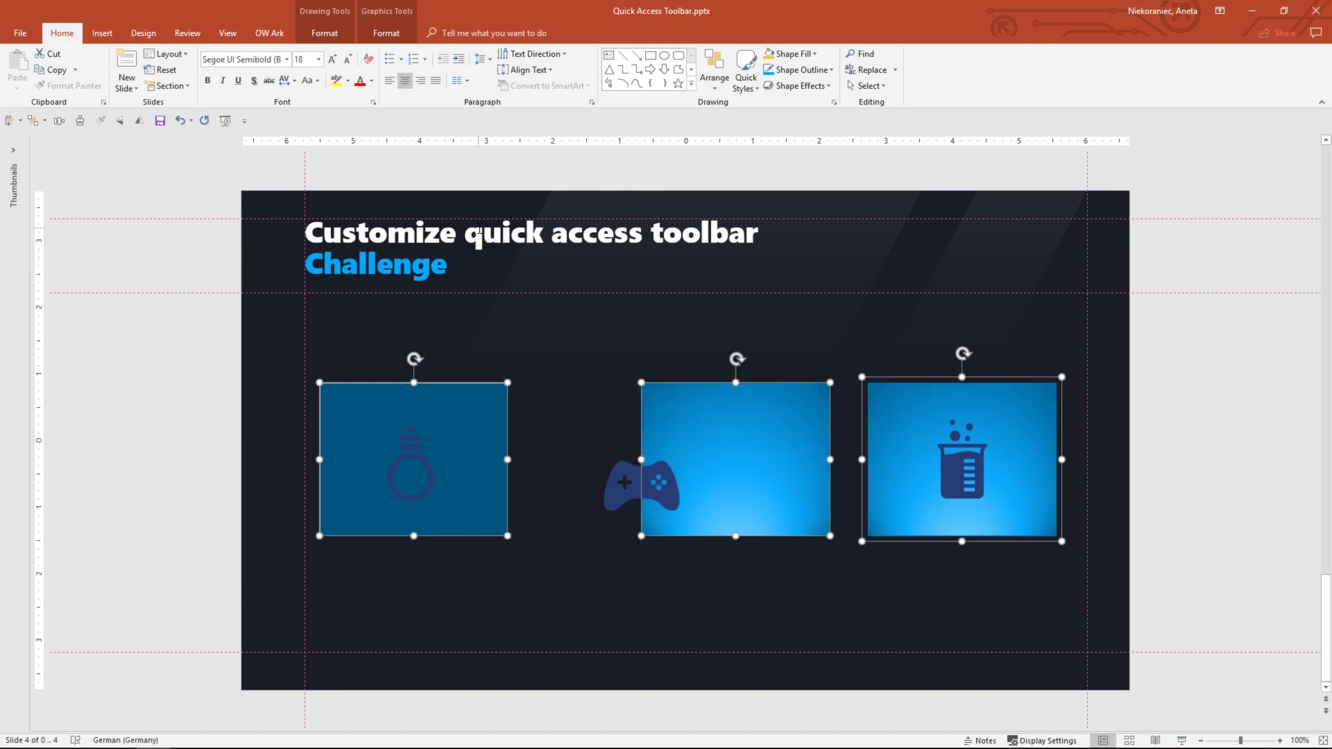
{"action": "key", "text": "alt"}
{"action": "key", "text": "1"}
{"action": "key", "text": "h"}
Centre the gamepad on the middle tile with Align Middle and Align Center
{"action": "left_click_drag", "start_coordinate": [809, 564], "coordinate": [565, 372]}
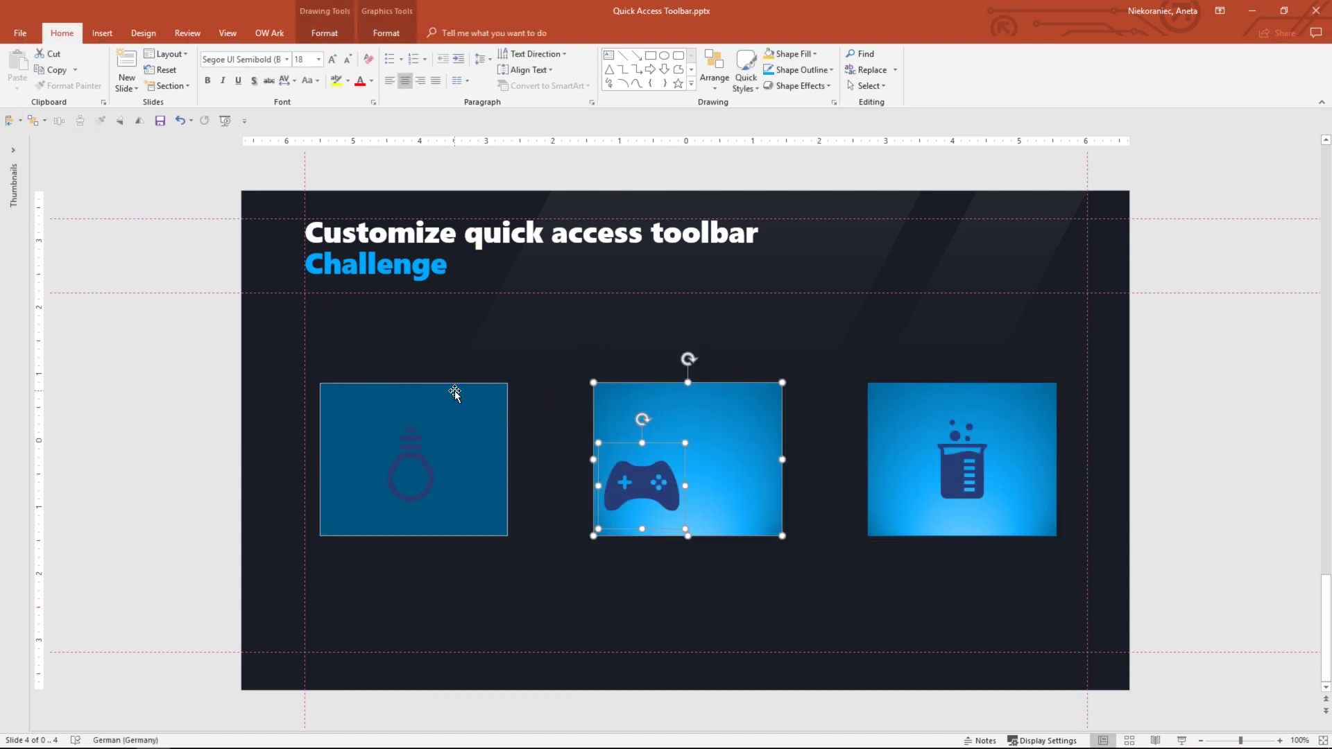
{"action": "key", "text": "alt"}
{"action": "key", "text": "1"}
{"action": "key", "text": "m"}
{"action": "key", "text": "alt"}
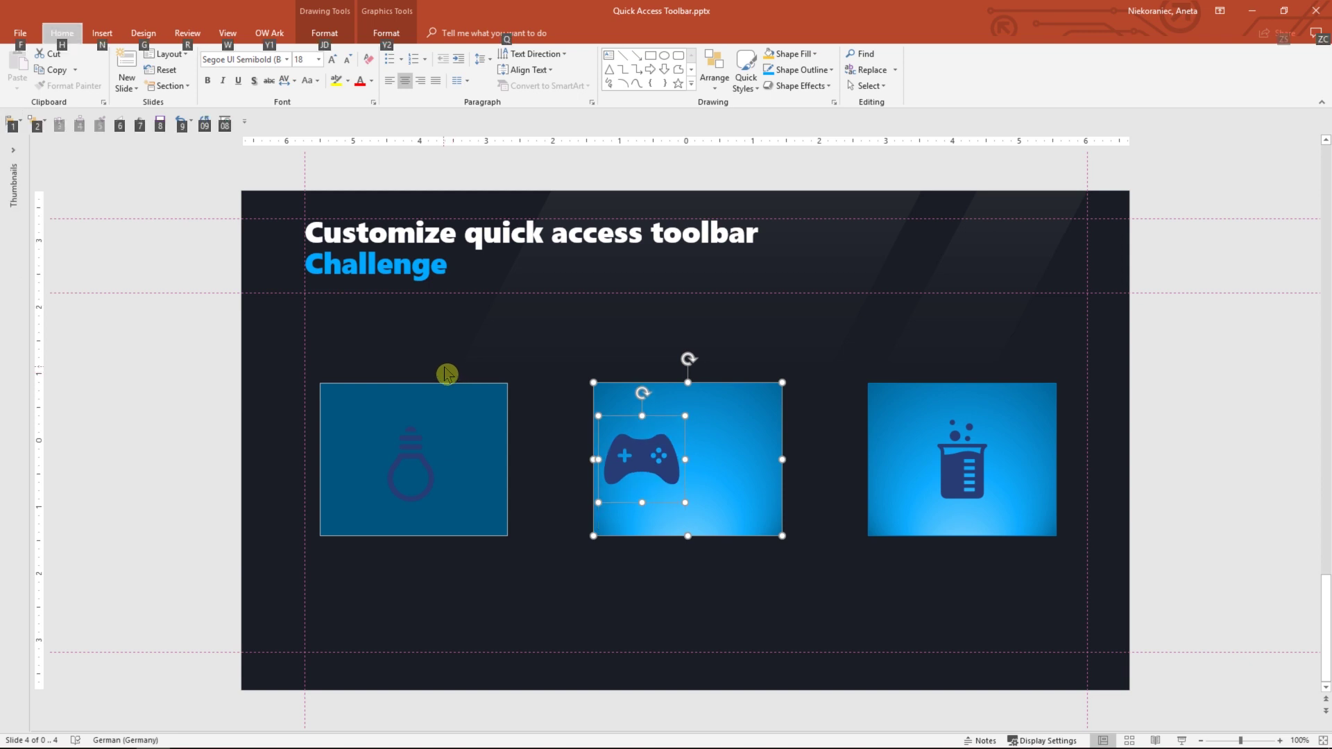
{"action": "key", "text": "1"}
{"action": "key", "text": "c"}
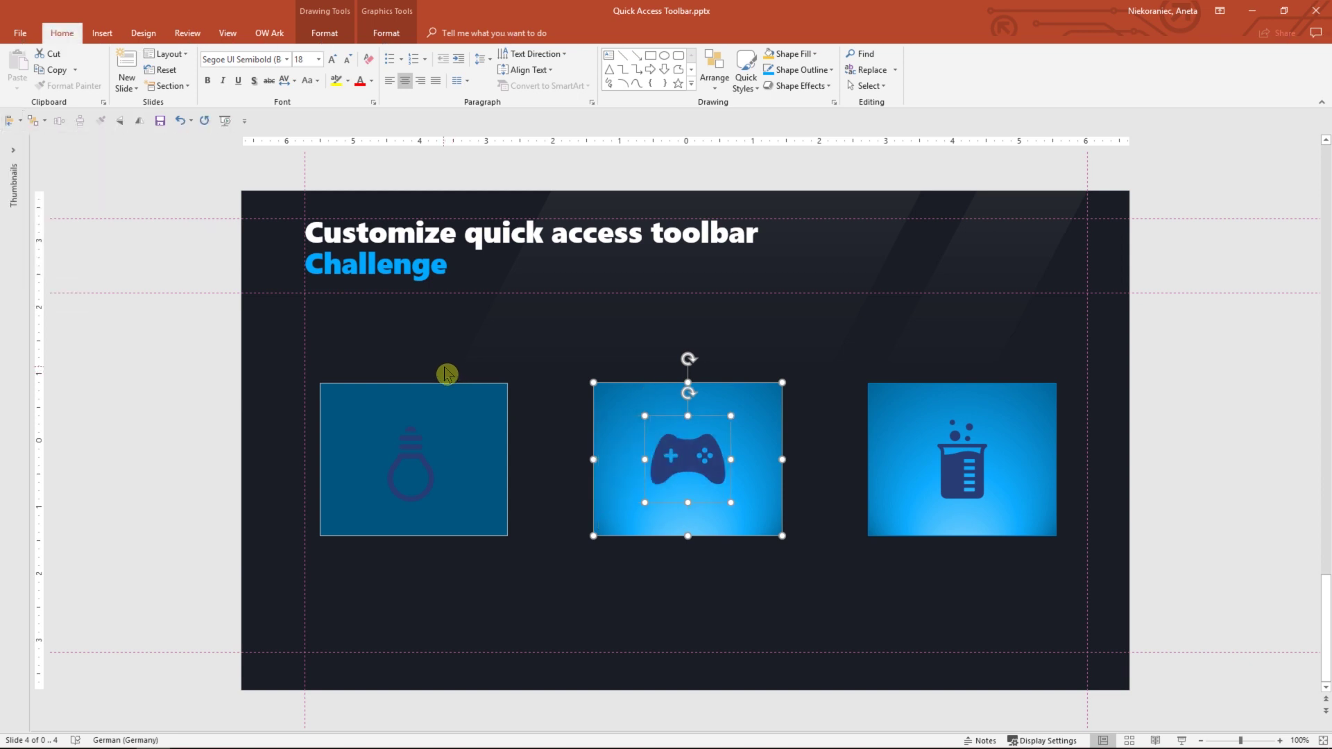
Make the lightbulb upright with Ctrl+Z and format-paint the middle tile's gradient onto its tile
{"action": "left_click", "coordinate": [415, 453]}
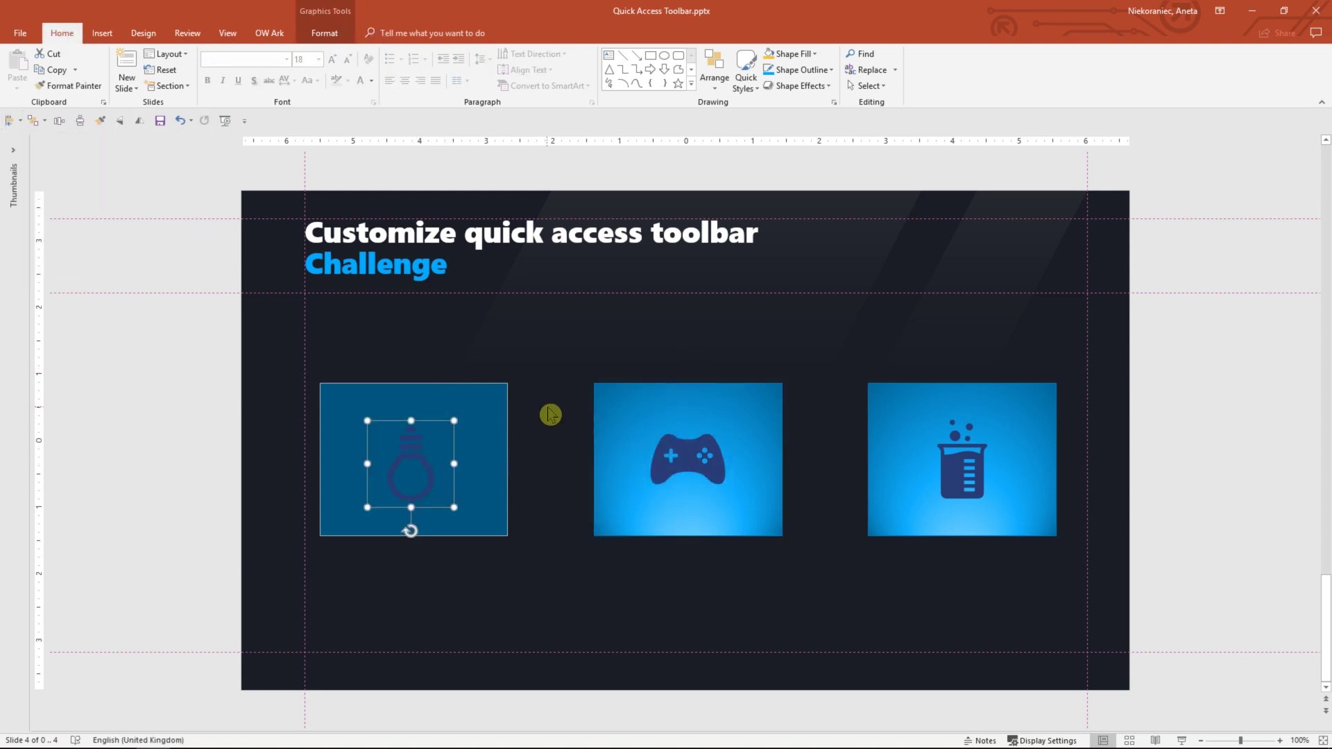
{"action": "key", "text": "ctrl+z"}
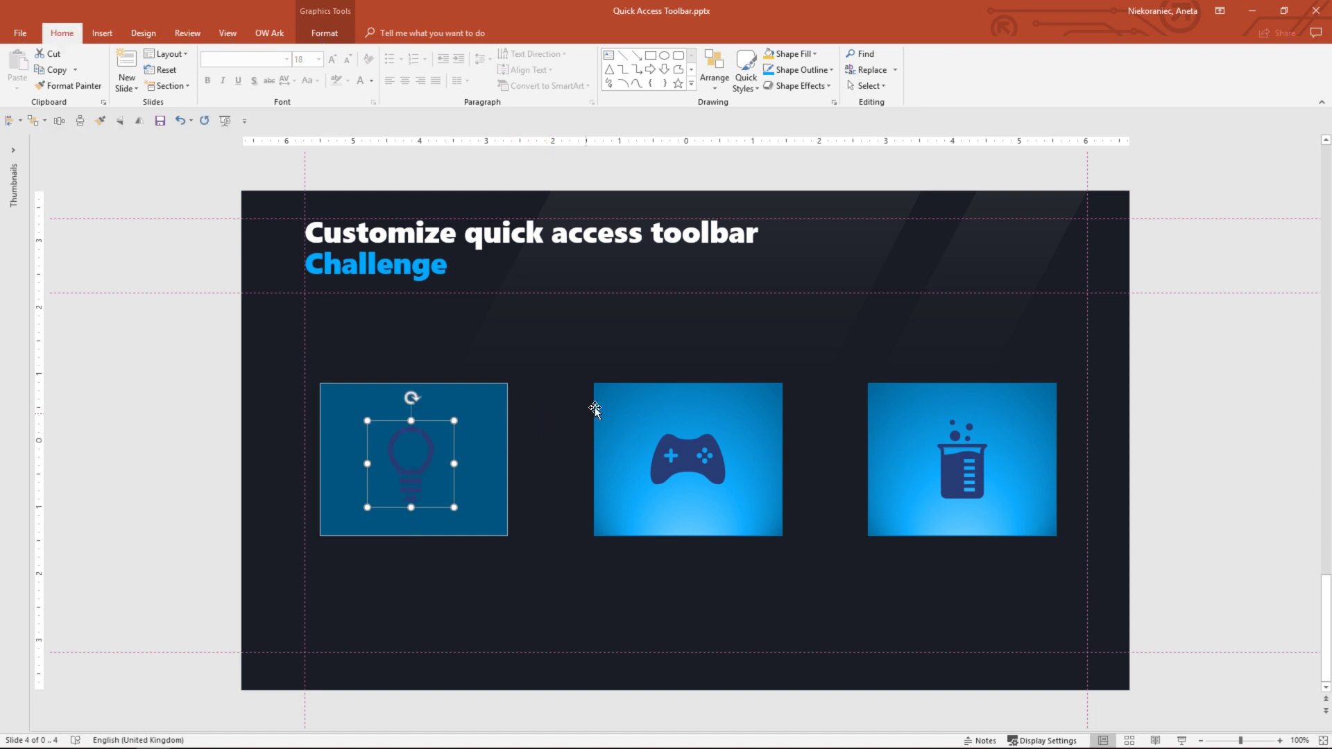
{"action": "left_click", "coordinate": [595, 410]}
{"action": "key", "text": "alt"}
{"action": "key", "text": "5"}
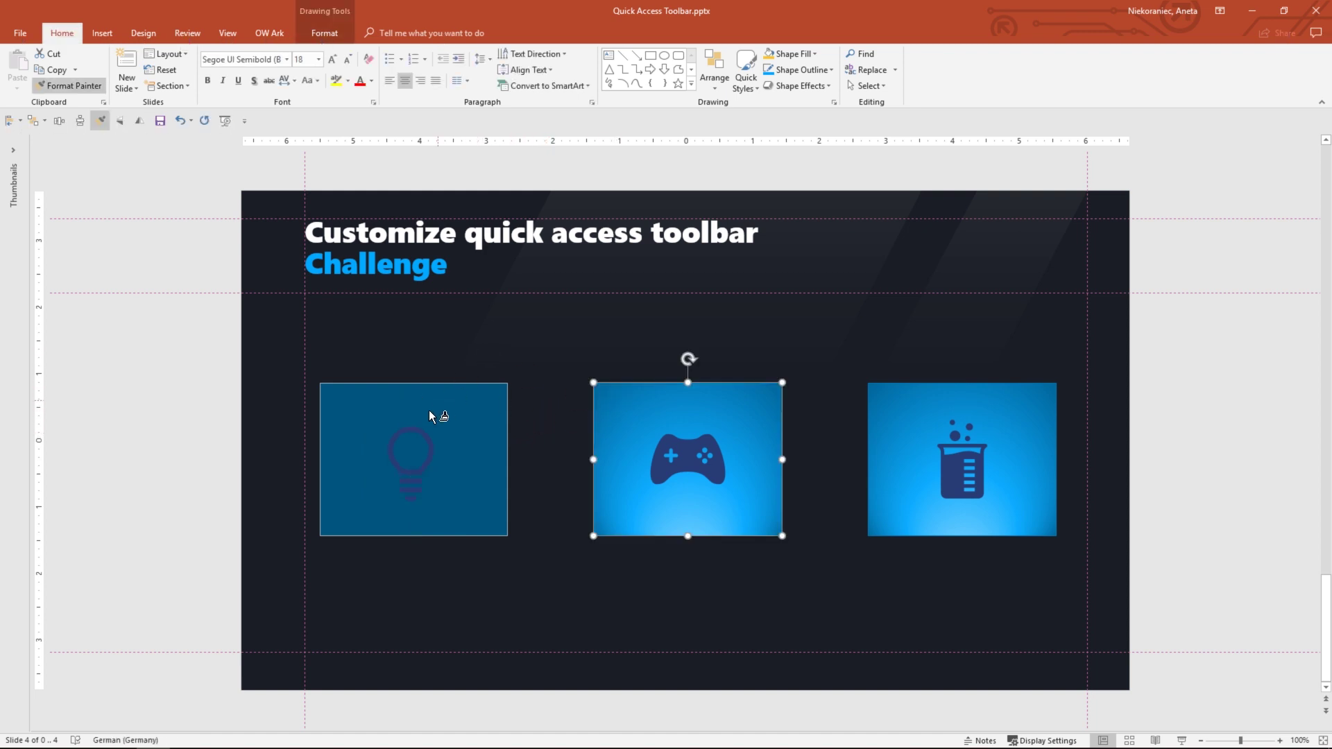
{"action": "left_click", "coordinate": [428, 407]}
{"action": "left_click", "coordinate": [602, 589]}
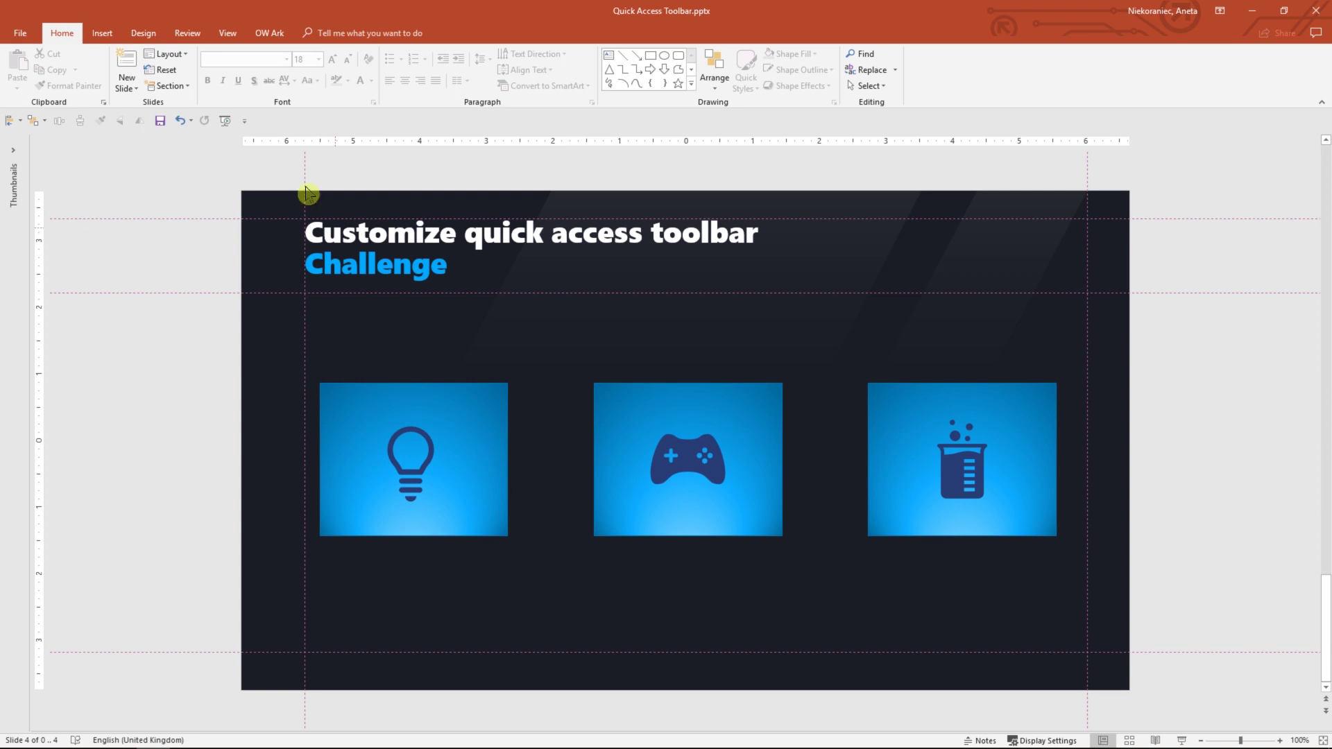
Add Replace from the Home tab's Editing group to the Quick Access Toolbar, then bring up a toolbar icon's remove option
{"action": "left_click", "coordinate": [244, 121]}
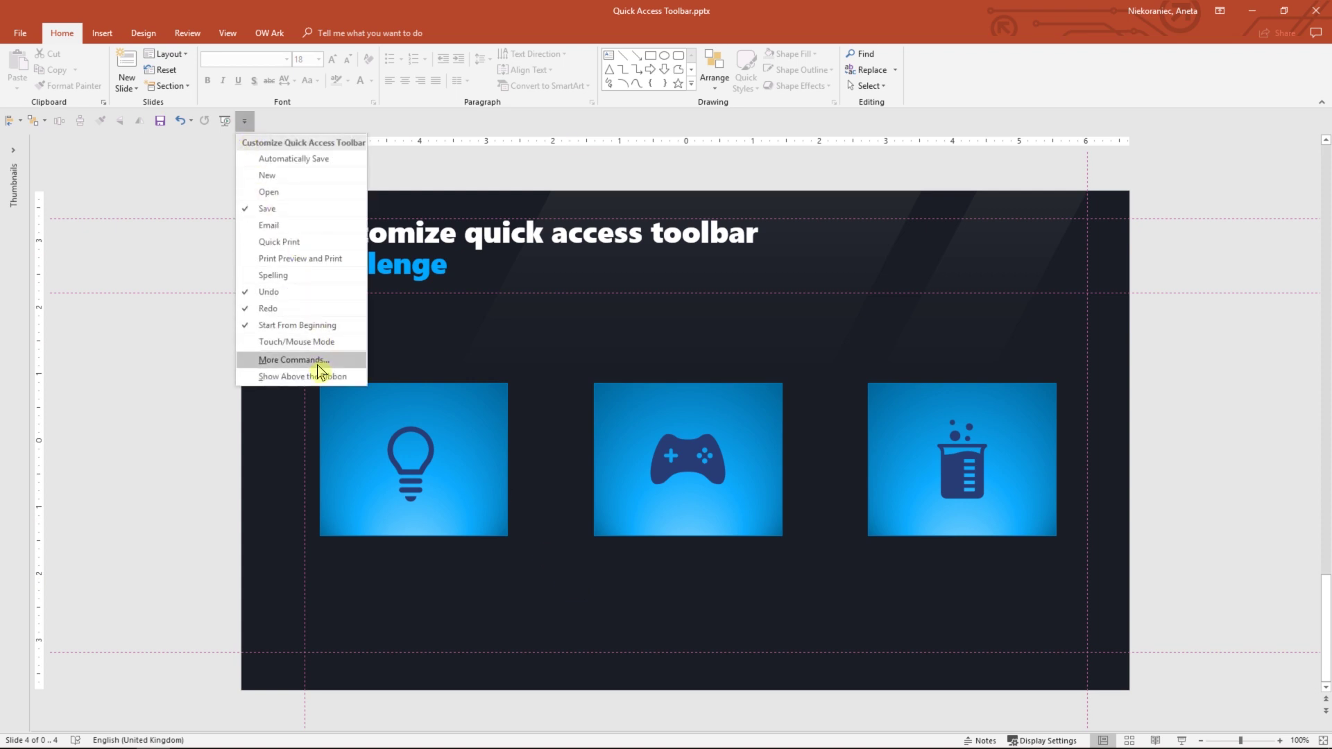
{"action": "left_click", "coordinate": [158, 413]}
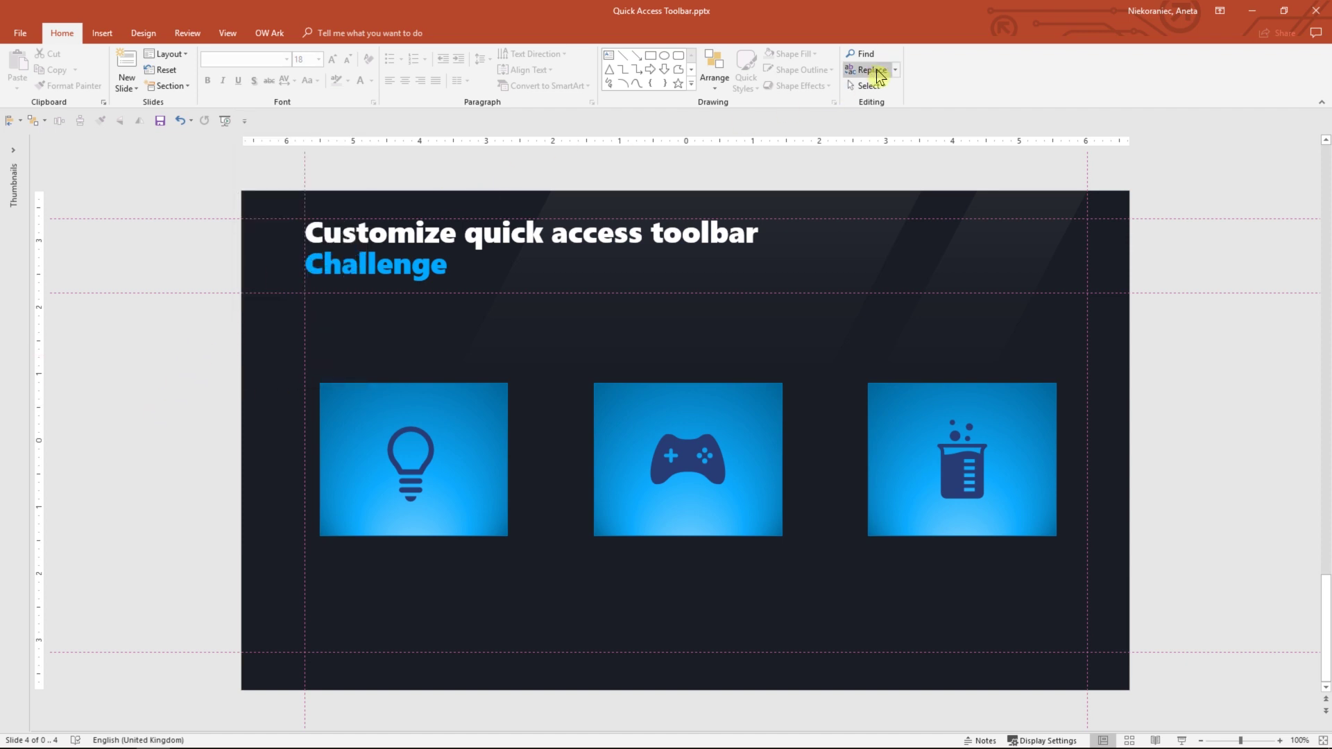
{"action": "right_click", "coordinate": [878, 70]}
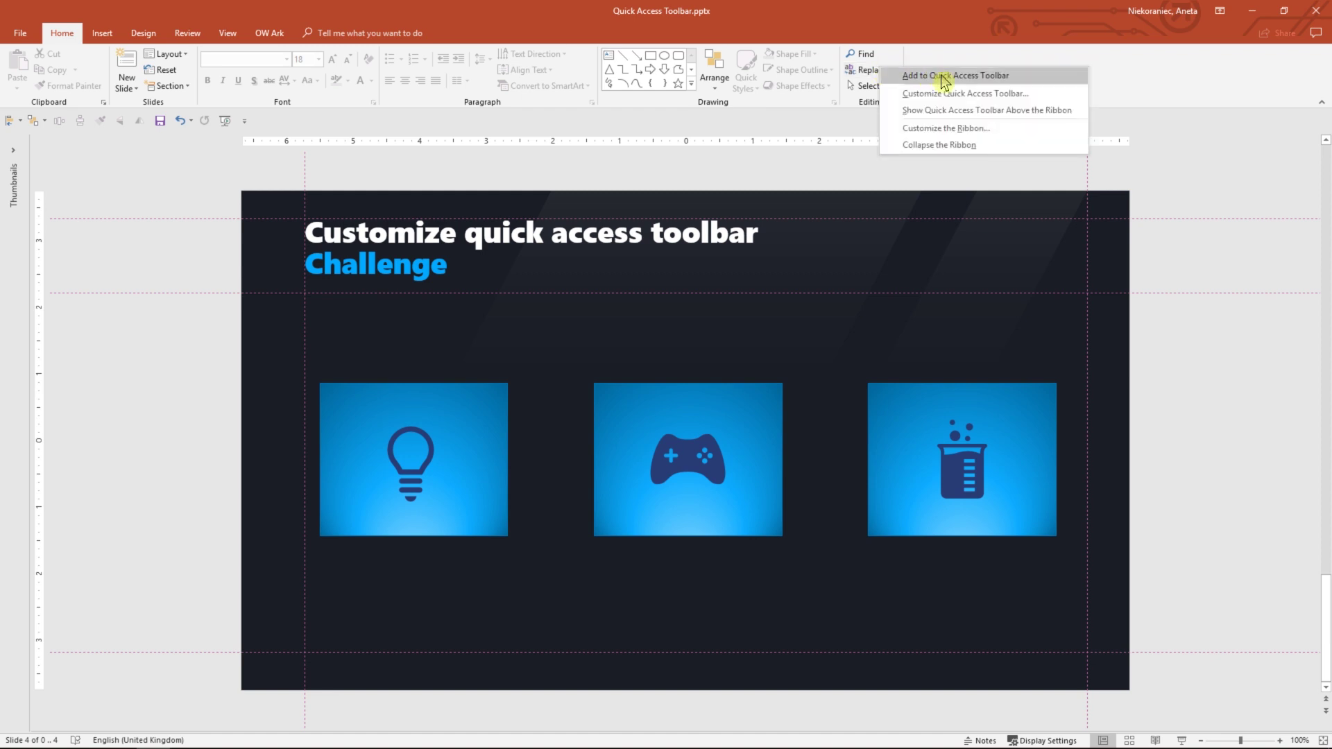
{"action": "left_click", "coordinate": [944, 77]}
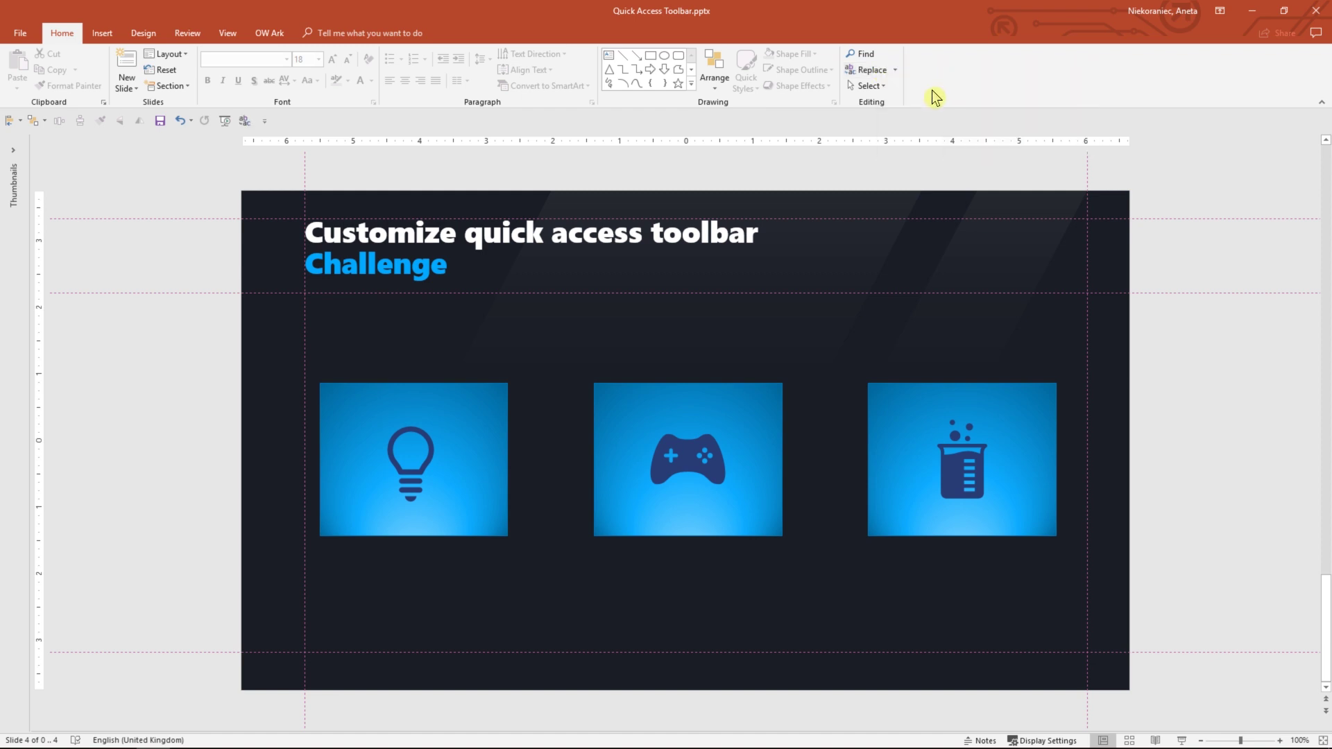
{"action": "right_click", "coordinate": [230, 121]}
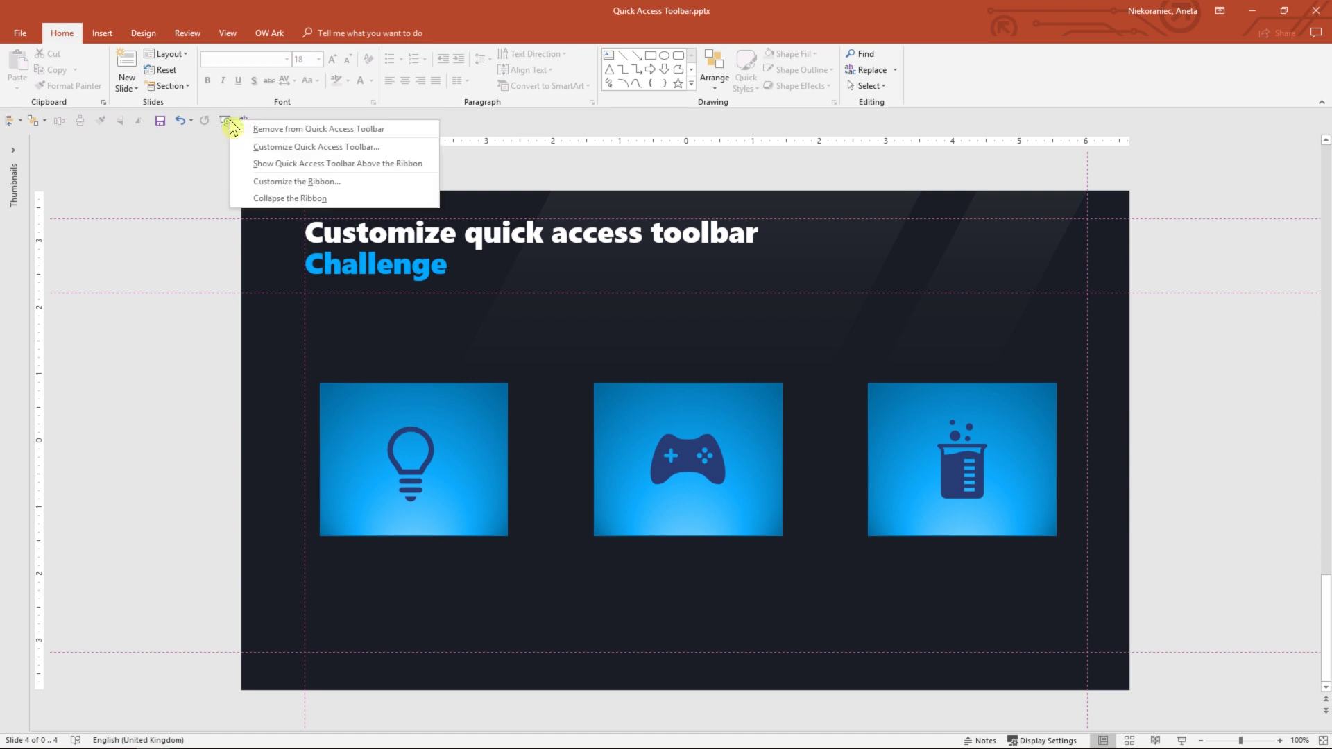